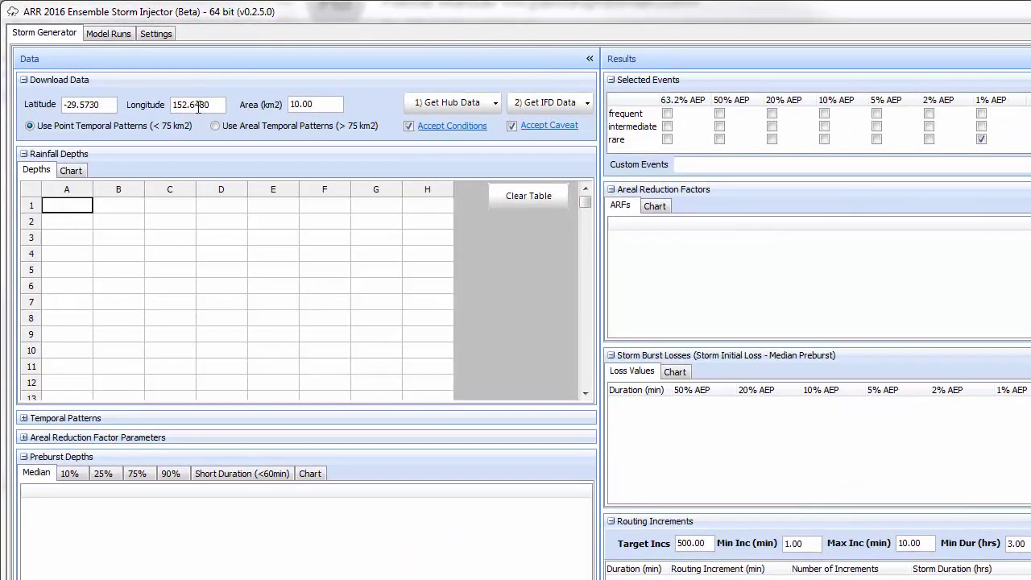
# Download the ARR Data Hub data for latitude -29.5730, longitude 152.6480 and a 10 km2 area, and ingest it
pyautogui.click(189, 95)
pyautogui.click(310, 105)
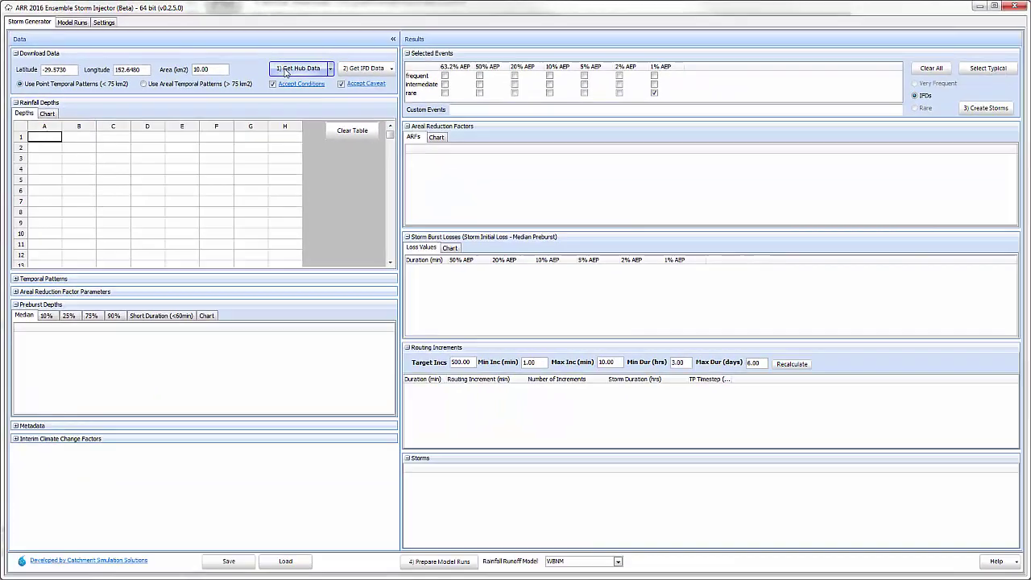
pyautogui.click(338, 84)
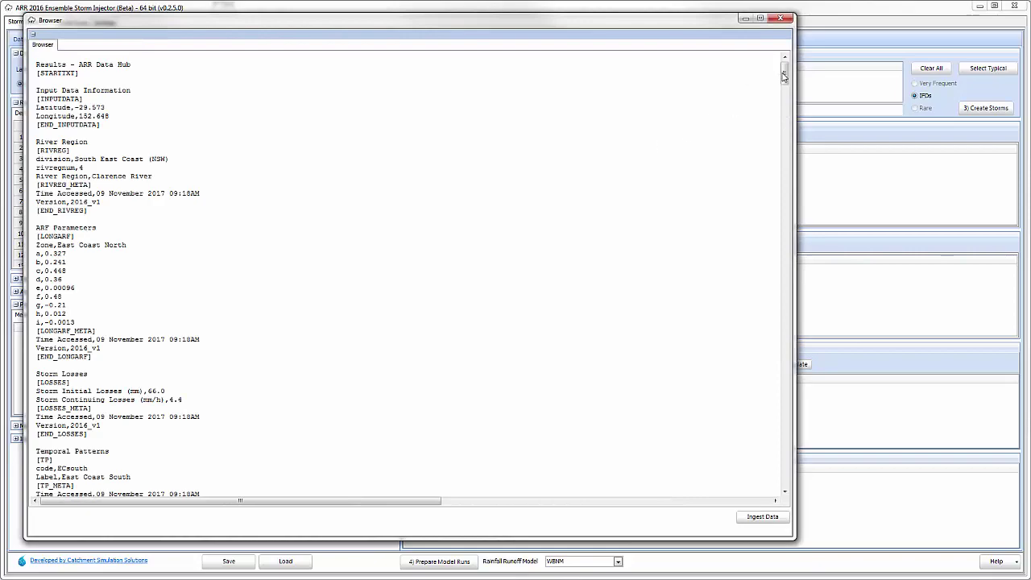
pyautogui.moveTo(783, 75); pyautogui.dragTo(785, 216)
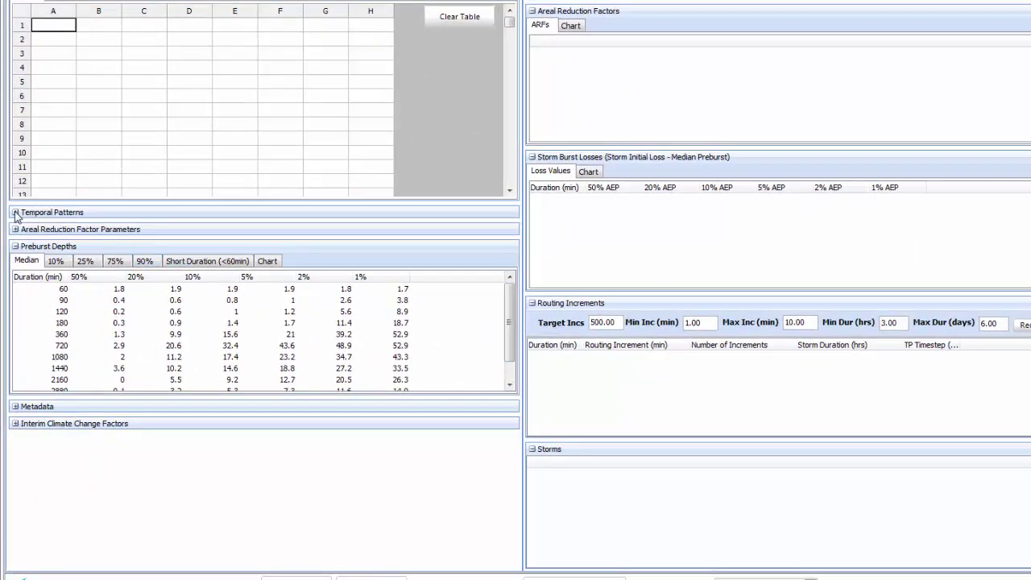
# Review the ingested temporal patterns and the areal reduction factor parameters, collapsing each section after checking it
pyautogui.click(16, 213)
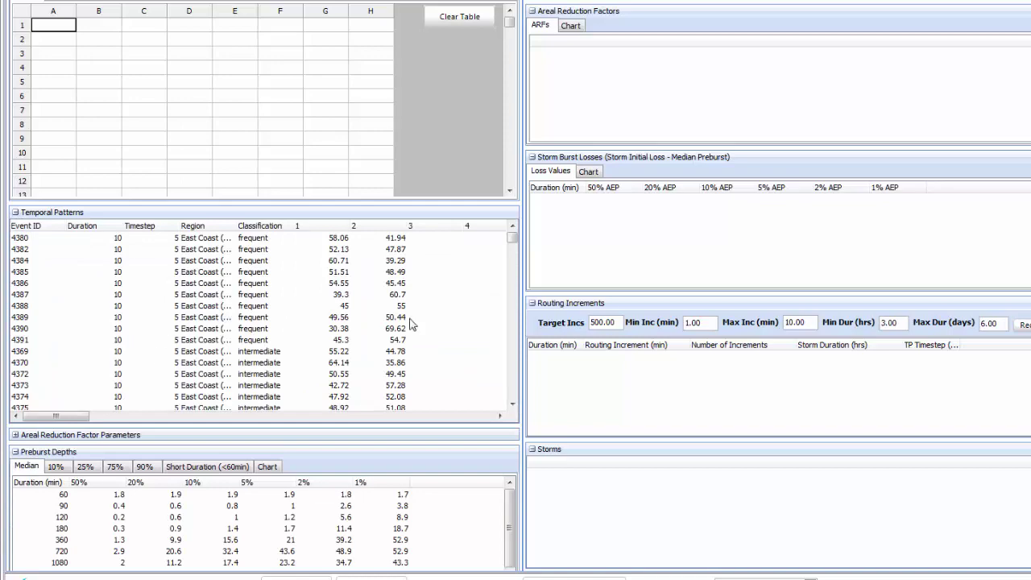
pyautogui.moveTo(511, 239); pyautogui.dragTo(509, 336)
pyautogui.click(14, 212)
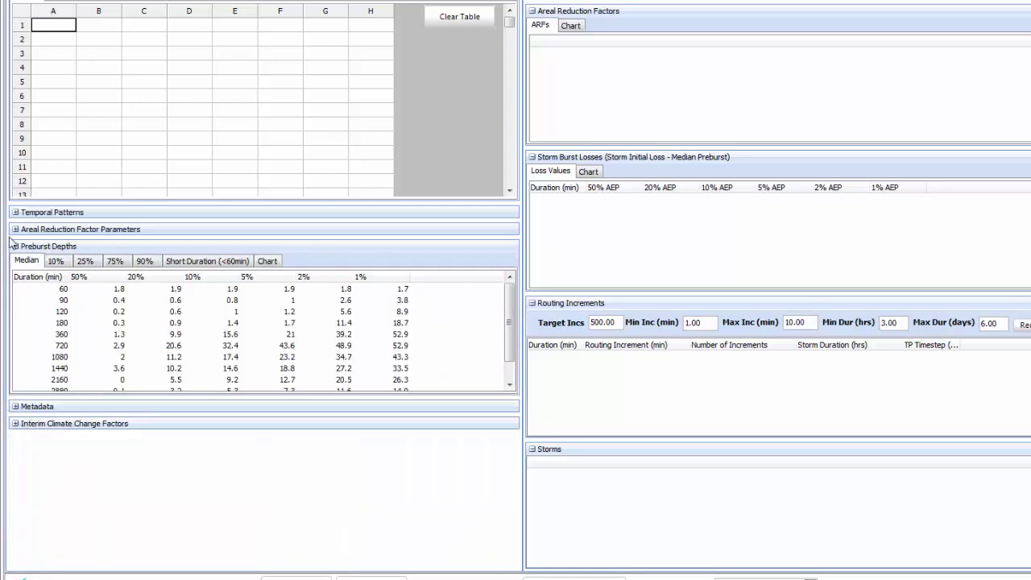
pyautogui.click(14, 228)
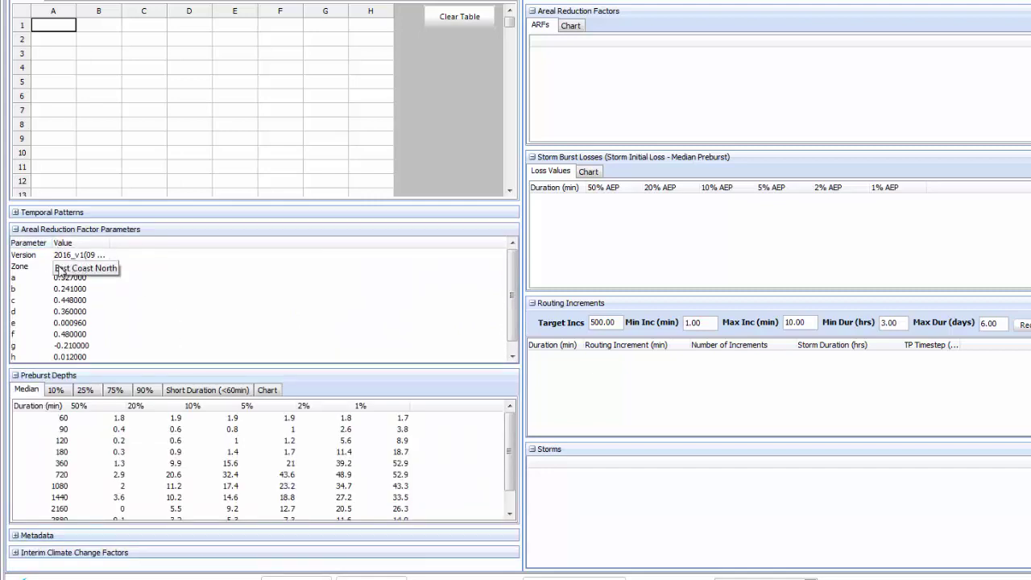
pyautogui.click(15, 229)
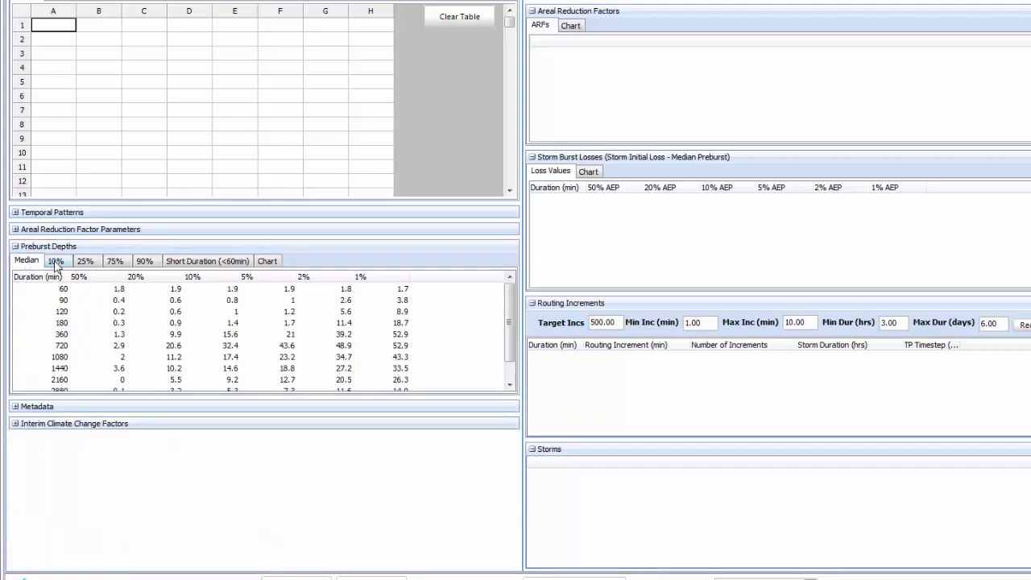
# Review the 10%, 25% and 75% preburst depths, and expand the metadata and interim climate change factors in their place
pyautogui.click(57, 266)
pyautogui.click(92, 266)
pyautogui.click(117, 267)
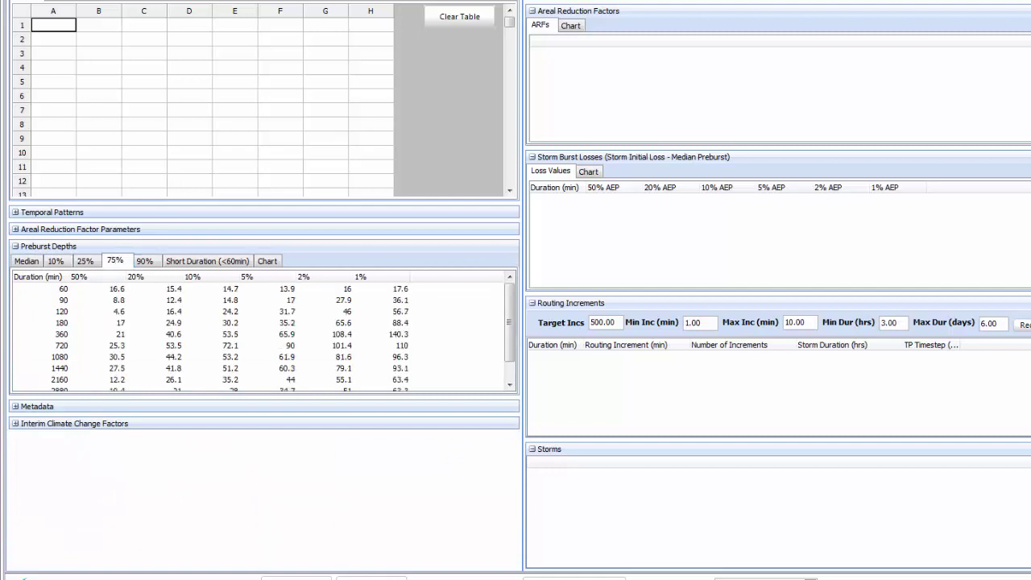
pyautogui.click(15, 247)
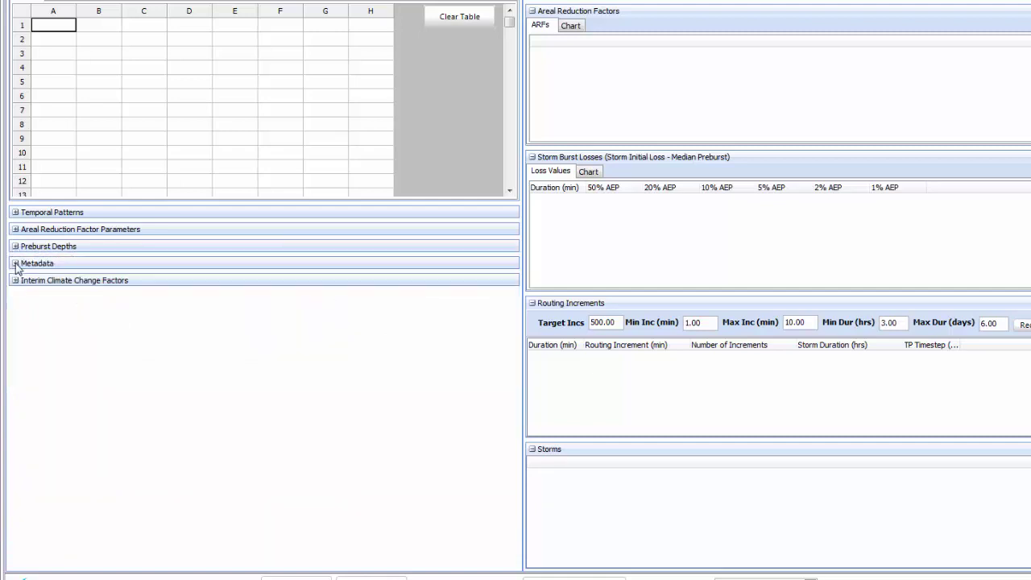
pyautogui.click(14, 263)
pyautogui.click(15, 410)
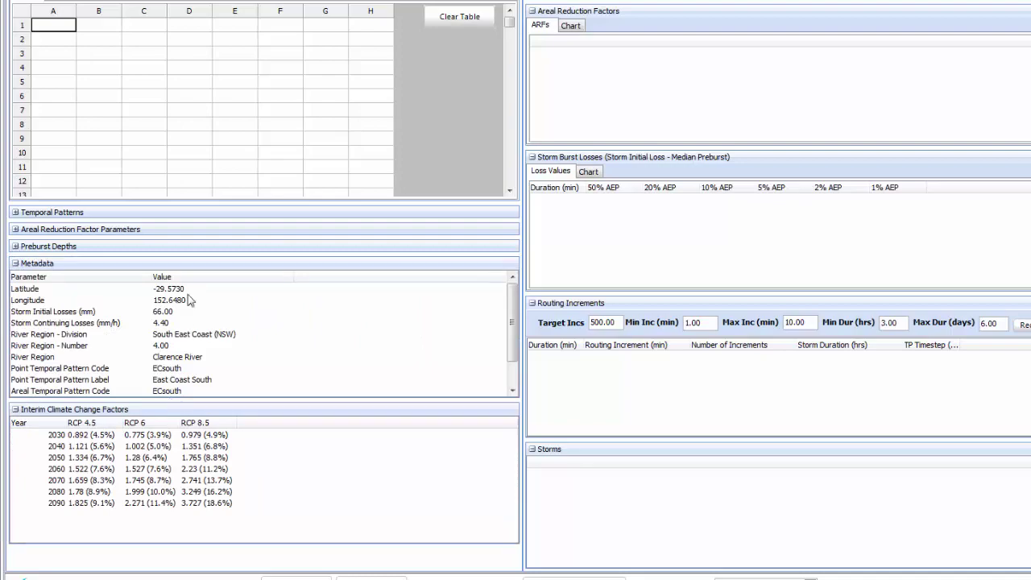
# Download the Bureau of Meteorology 2016 rainfall IFD depths for the location and ingest them into the rainfall depths table
pyautogui.scroll(1, 205, 153)
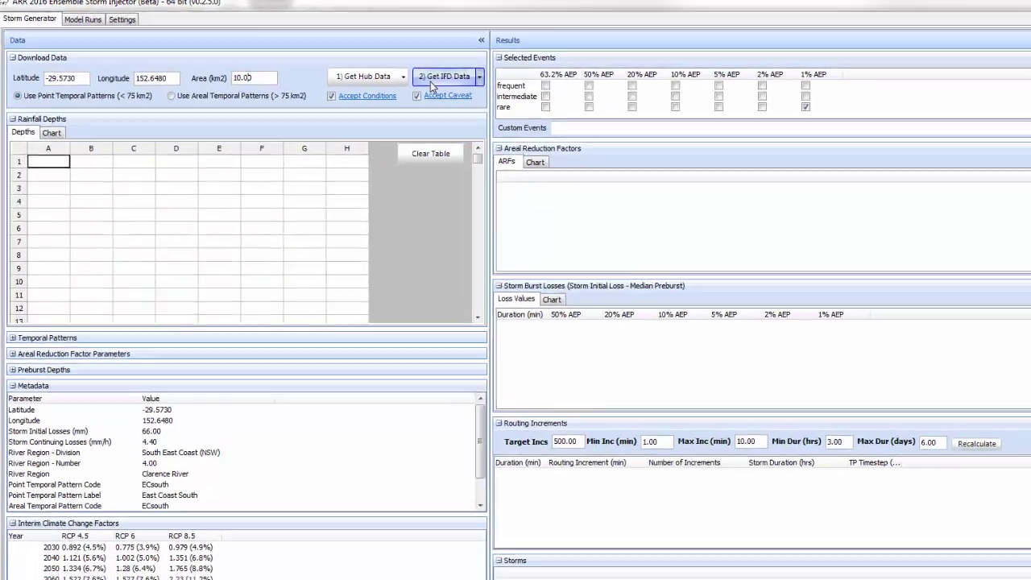
pyautogui.click(465, 90)
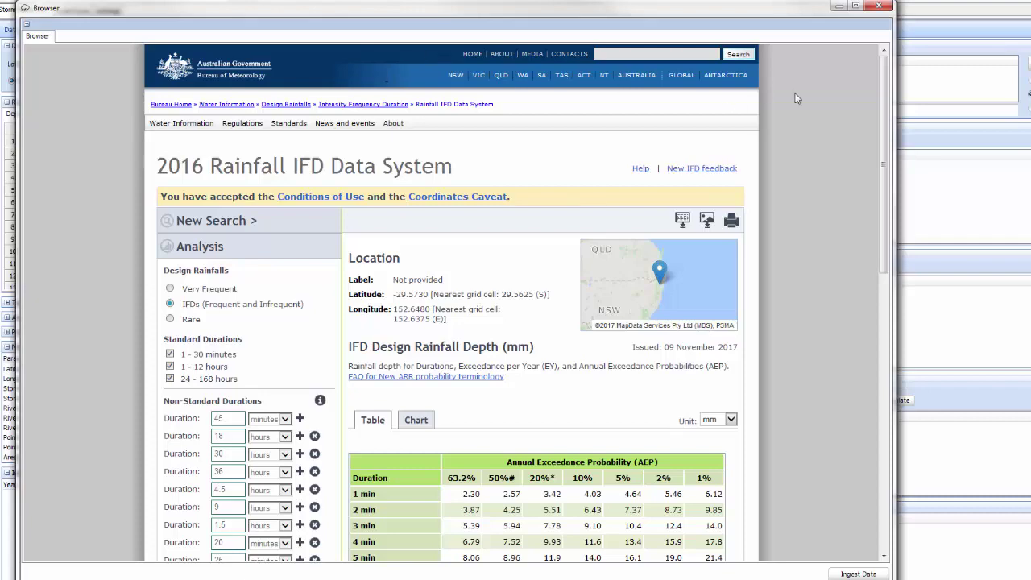
pyautogui.moveTo(886, 89); pyautogui.dragTo(889, 190)
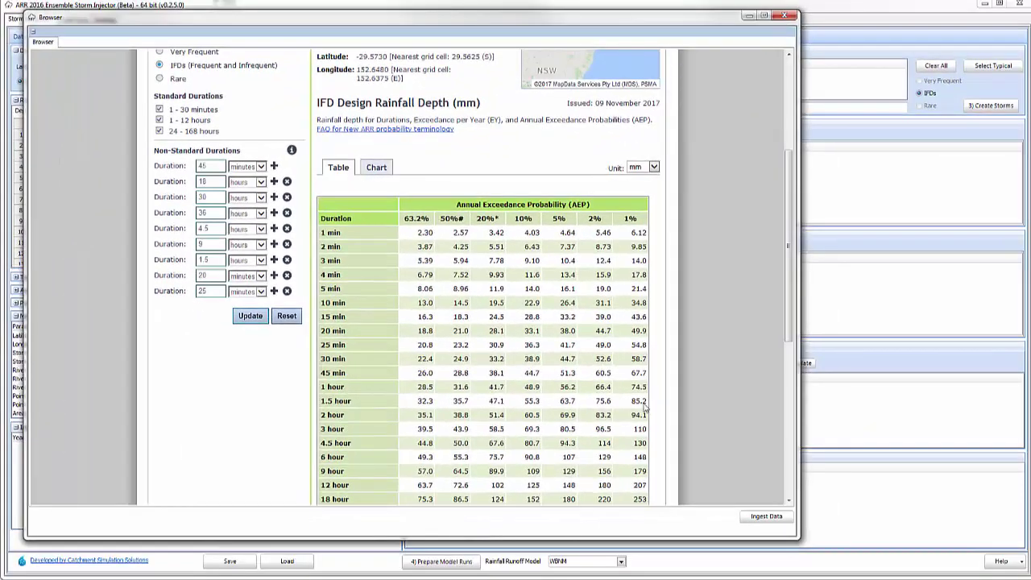
pyautogui.click(766, 515)
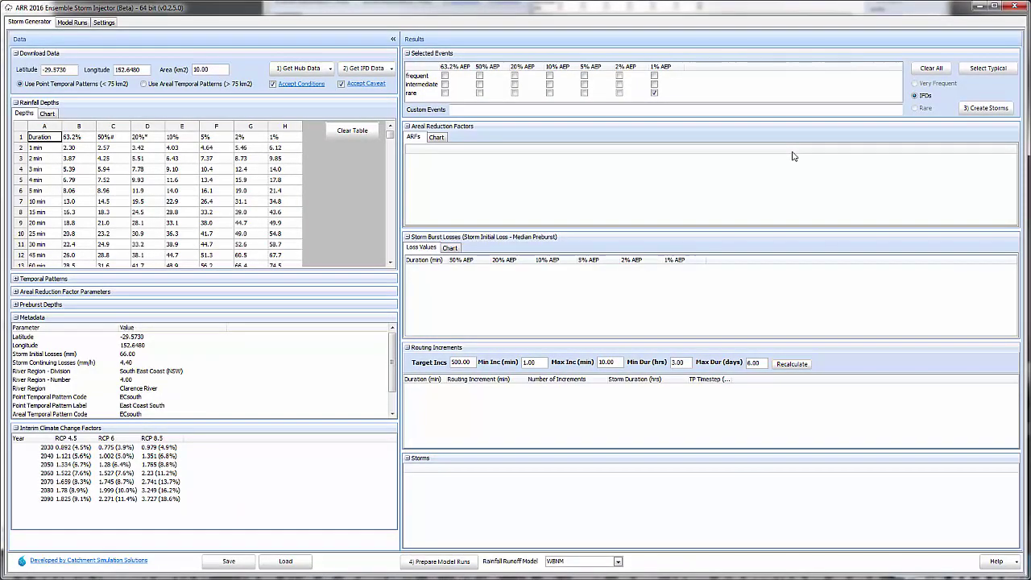
# Create the storms for the rare 1% AEP event and accept the interpolation of missing initial losses
pyautogui.click(987, 108)
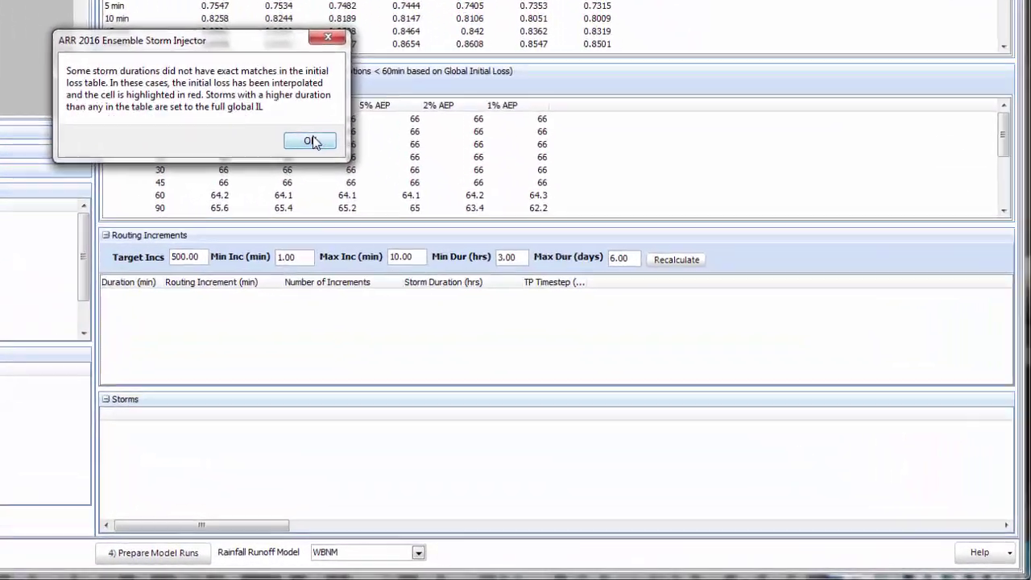
pyautogui.click(311, 141)
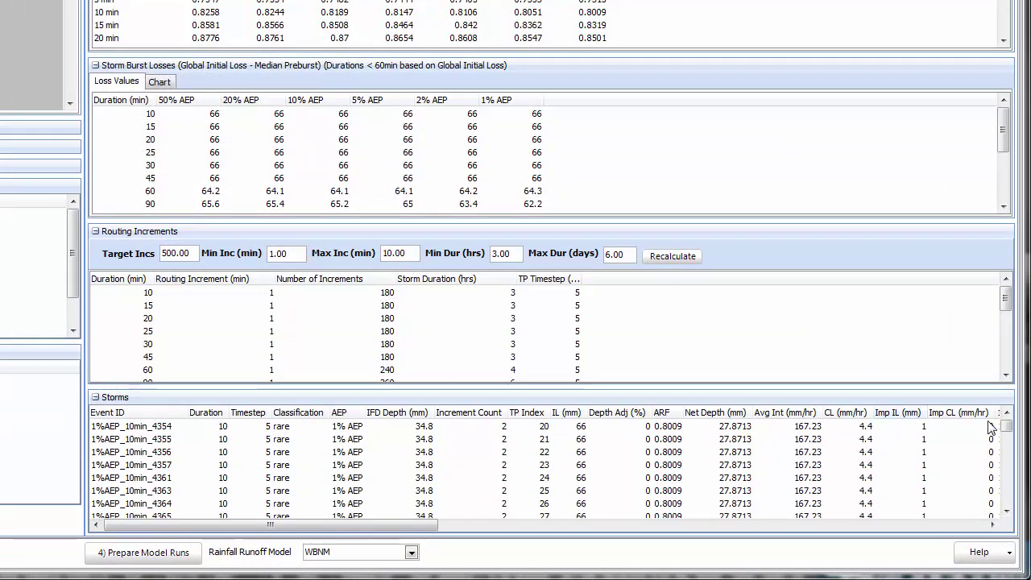
pyautogui.moveTo(1006, 427)
pyautogui.mouseDown()
pyautogui.moveTo(1006, 477)
pyautogui.moveTo(1005, 425)
pyautogui.mouseUp()
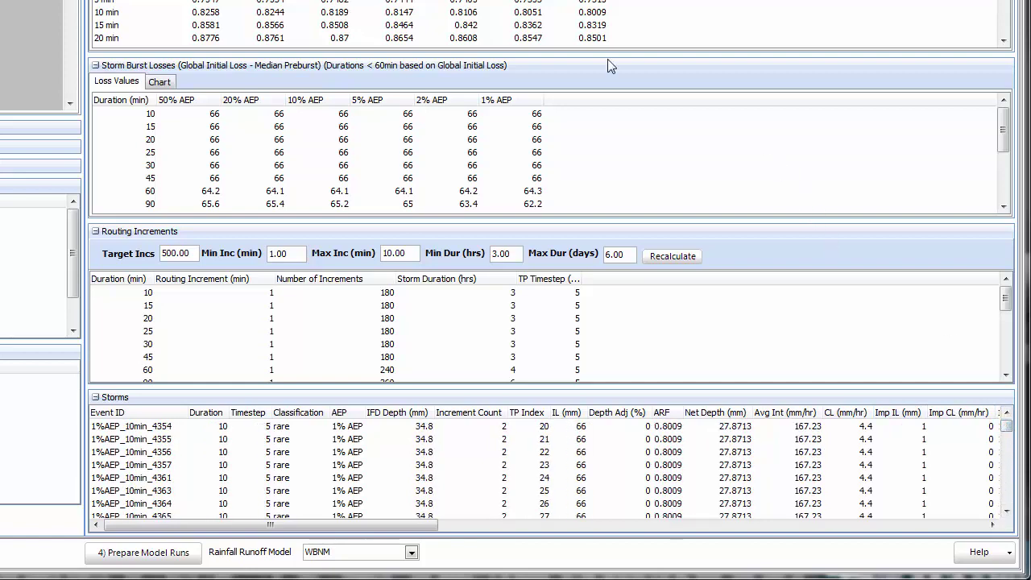
# Check the initial and continuing loss options and model engine paths in the settings, and return to the storm generator
pyautogui.scroll(3, 607, 59)
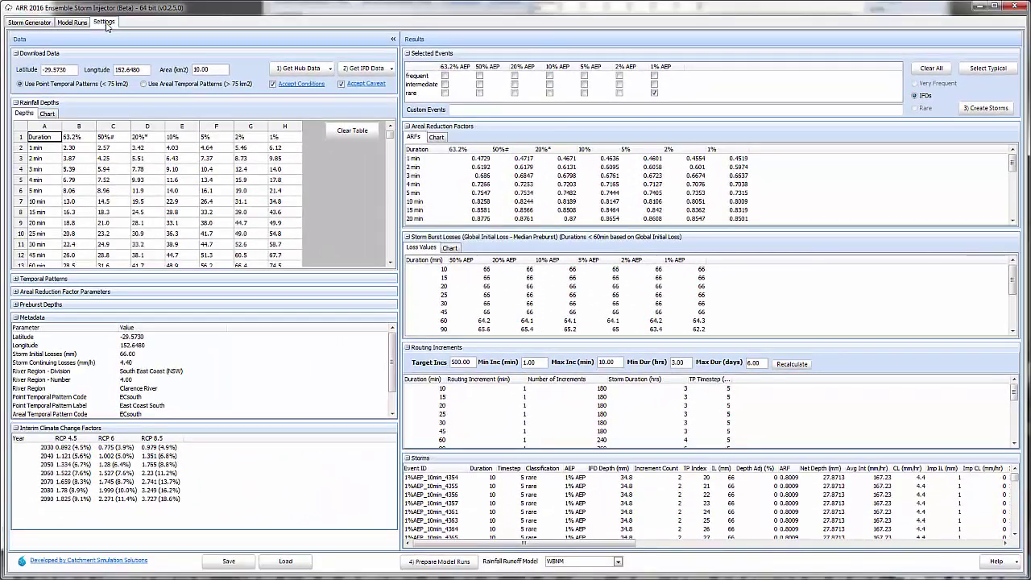
pyautogui.click(127, 21)
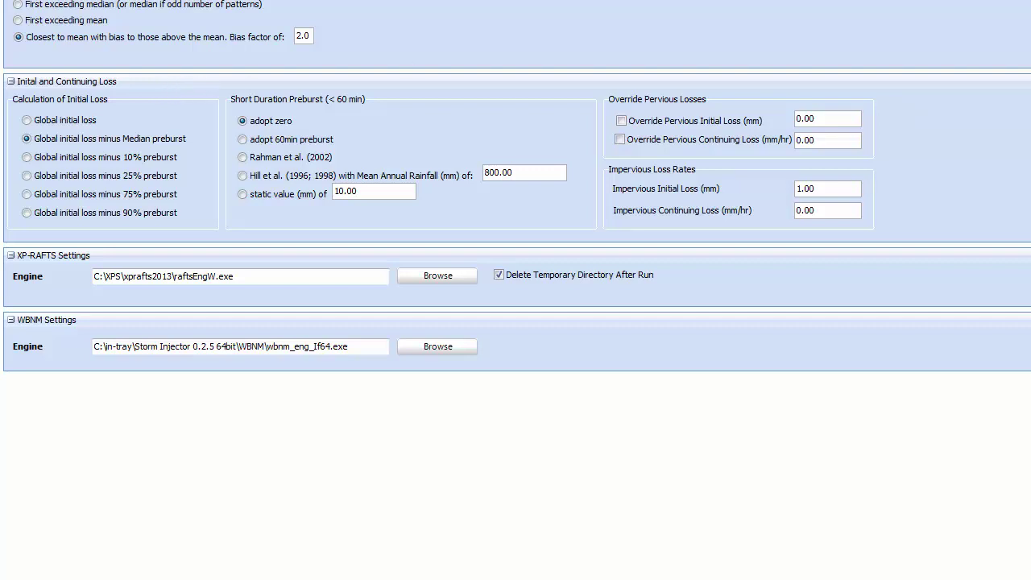
pyautogui.click(84, 23)
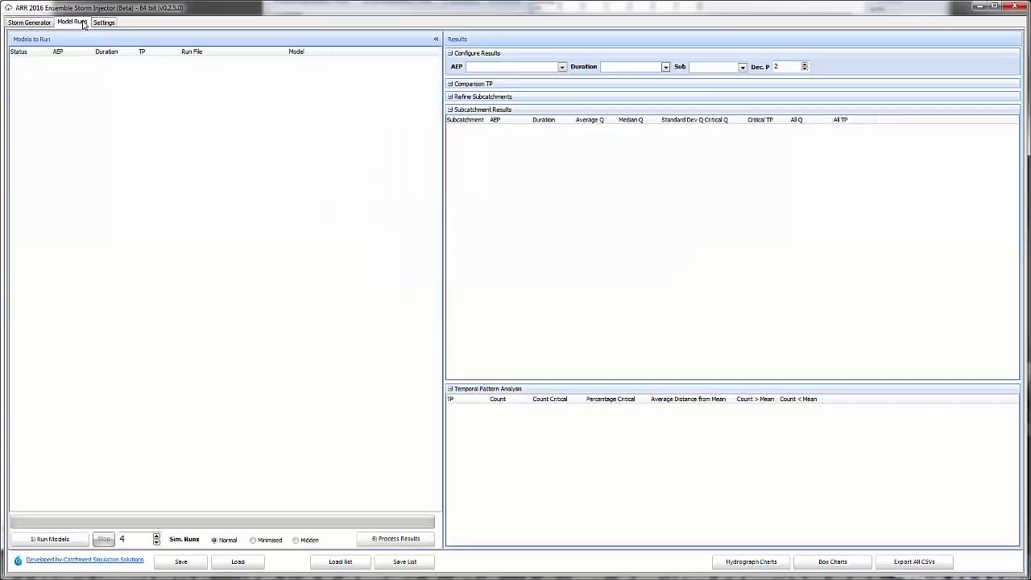
pyautogui.click(13, 26)
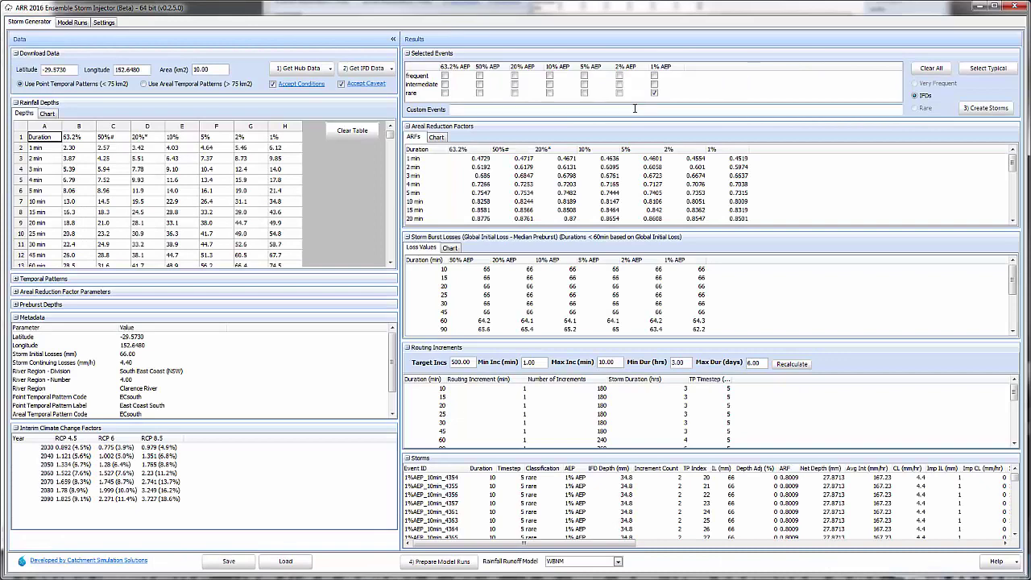
# Collapse the areal reduction factors, storm burst losses and routing increments, and examine the rows and increment columns of the created storms
pyautogui.click(406, 126)
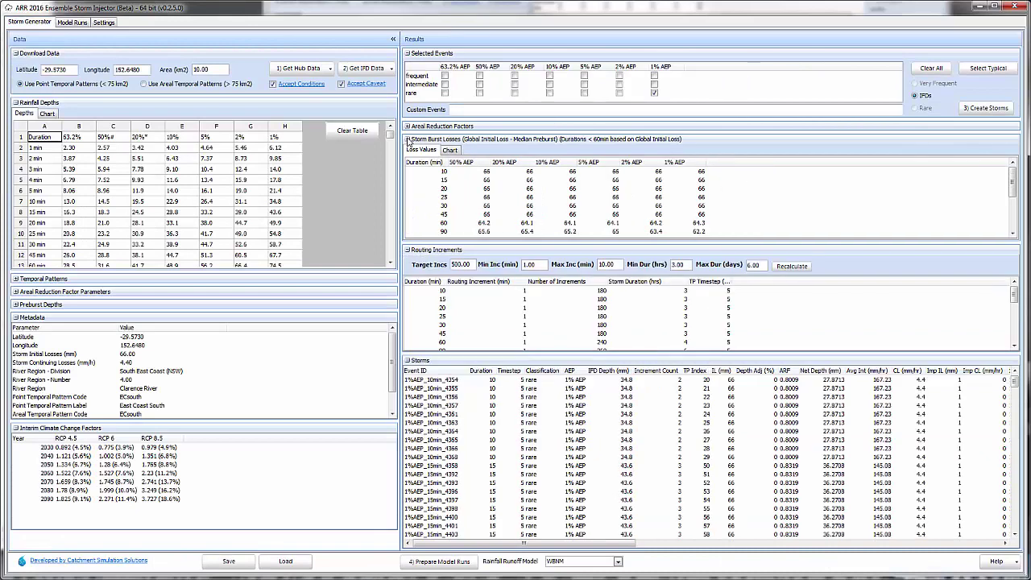
pyautogui.click(408, 139)
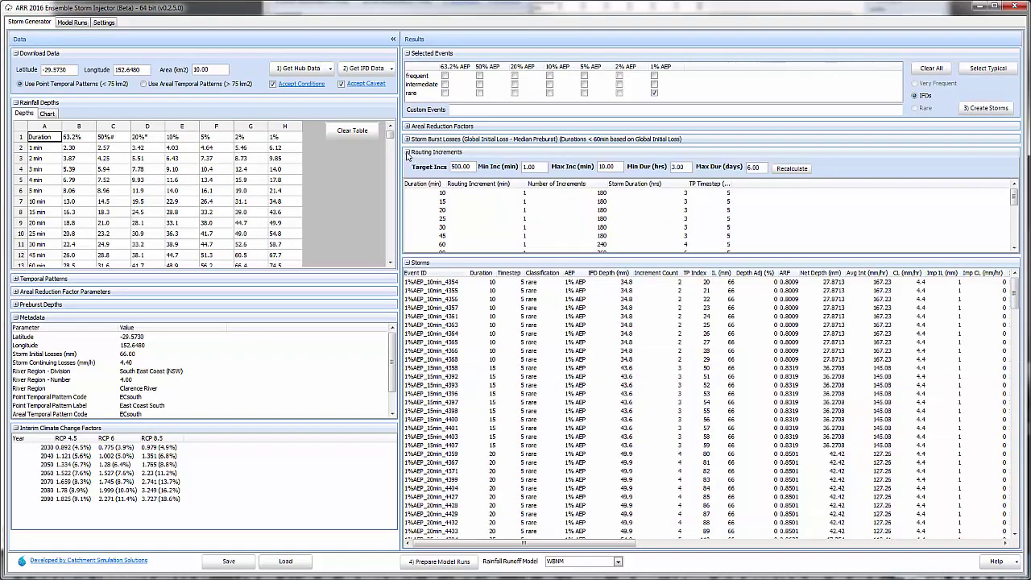
pyautogui.click(407, 152)
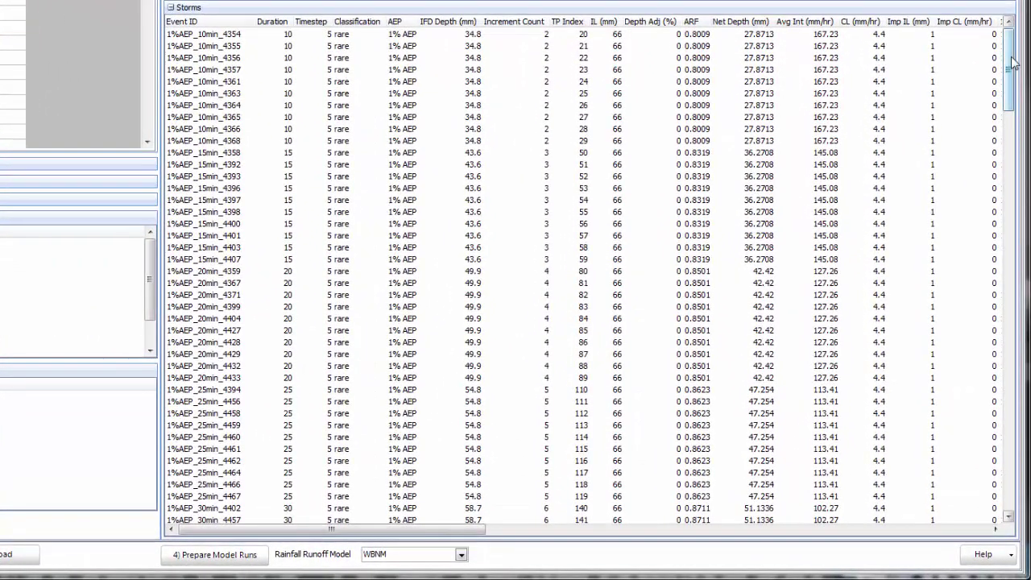
pyautogui.moveTo(1011, 64)
pyautogui.mouseDown()
pyautogui.moveTo(1000, 167)
pyautogui.moveTo(1012, 252)
pyautogui.moveTo(999, 59)
pyautogui.mouseUp()
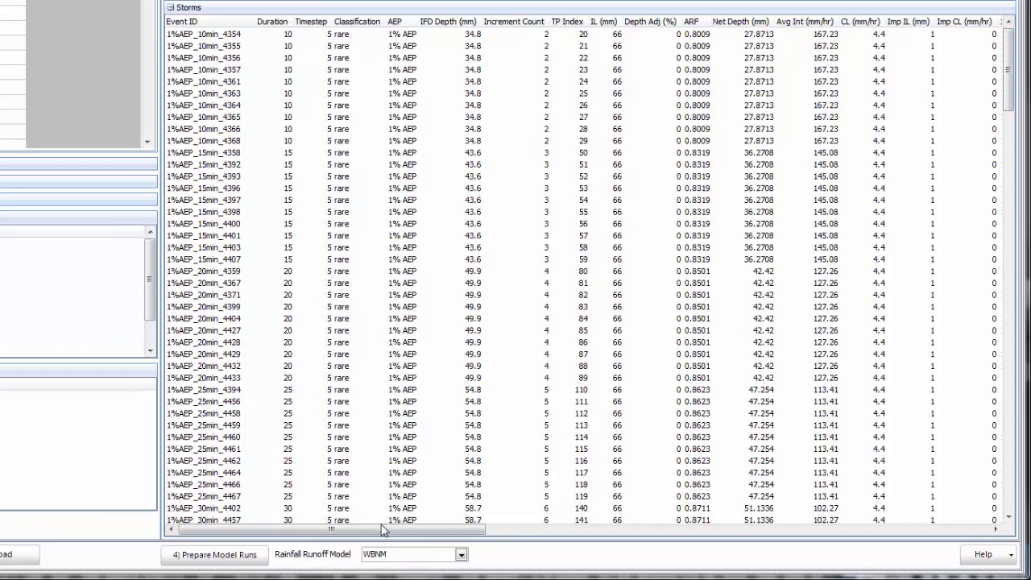
pyautogui.moveTo(382, 529); pyautogui.dragTo(418, 538)
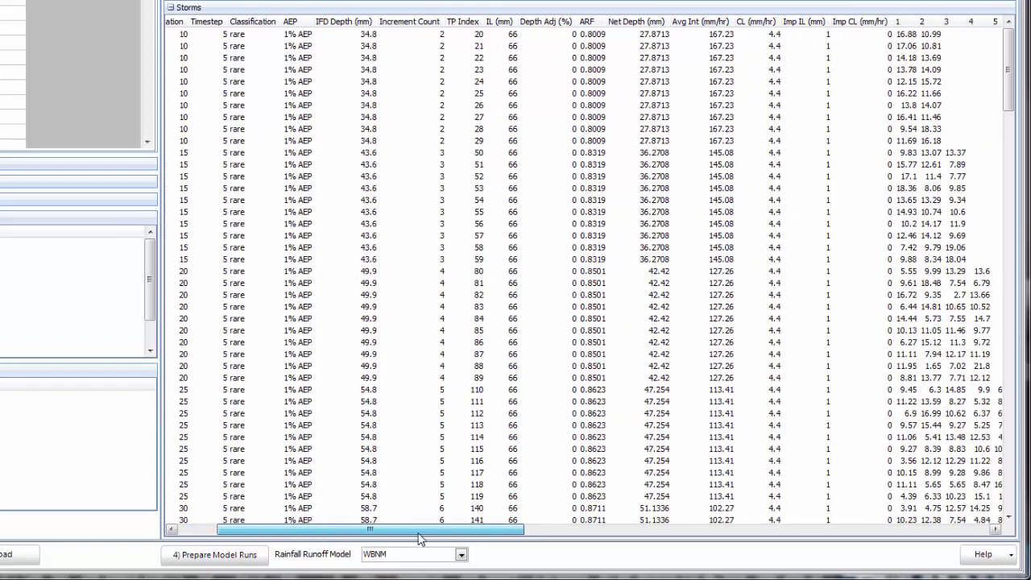
pyautogui.moveTo(417, 540); pyautogui.dragTo(561, 542)
pyautogui.moveTo(1011, 89); pyautogui.dragTo(1019, 165)
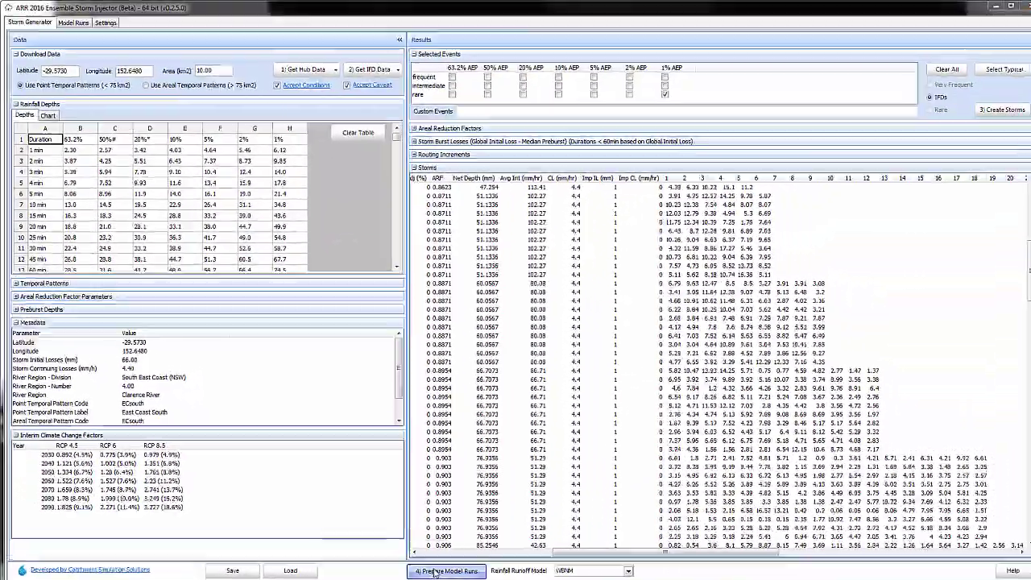
# Prepare the WBNM model runs for the created storms using the Natural16.wbn template
pyautogui.click(445, 570)
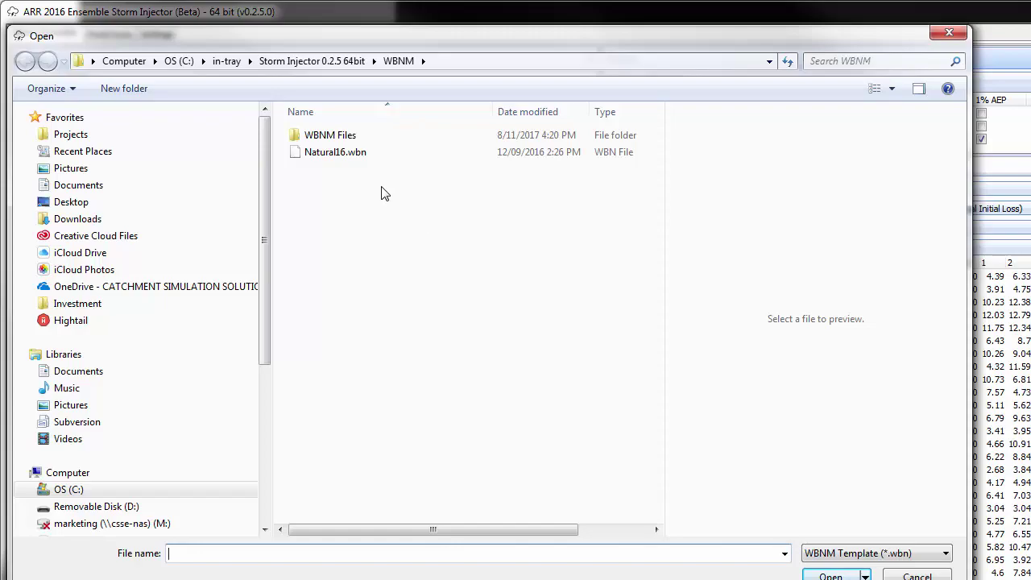
pyautogui.click(363, 153)
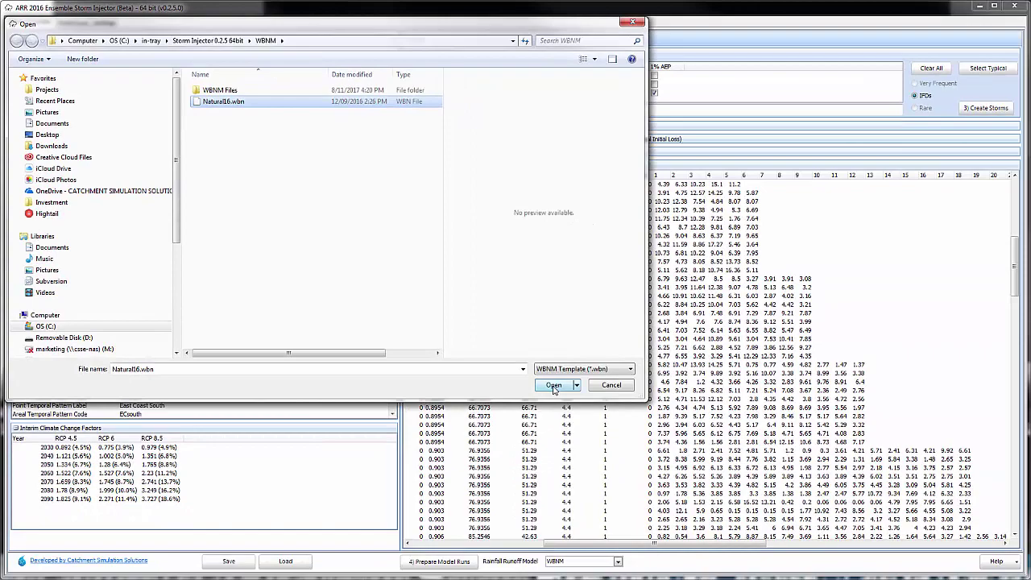
pyautogui.click(553, 385)
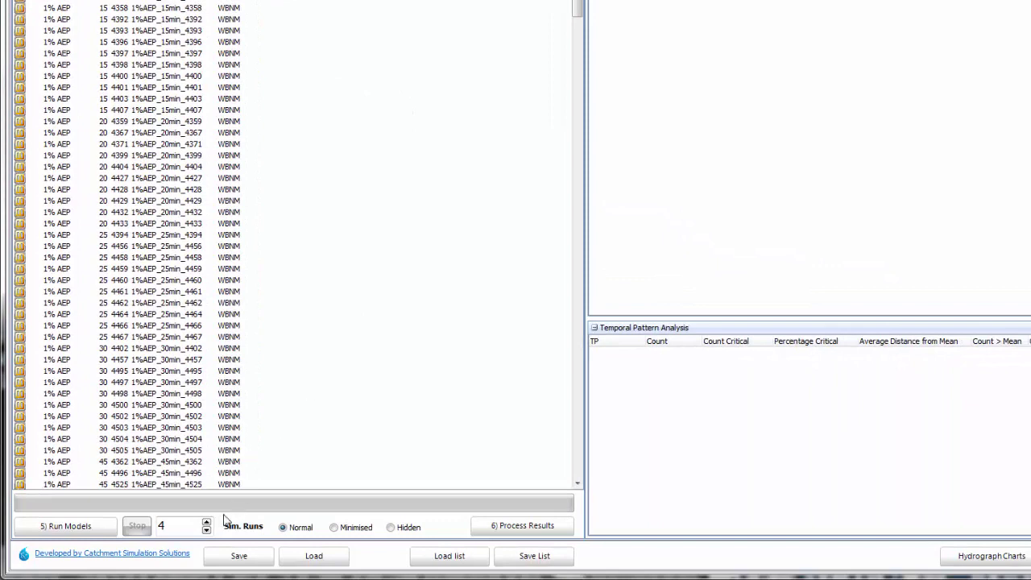
# Run all prepared models with 6 simultaneous runs in hidden mode, and process the results
pyautogui.click(206, 521)
pyautogui.click(401, 532)
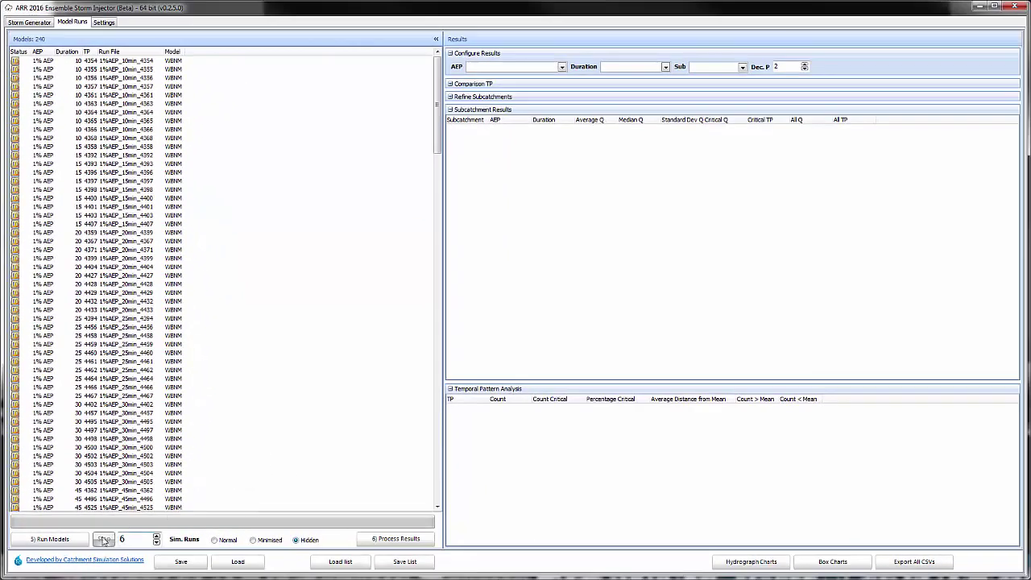
pyautogui.click(50, 538)
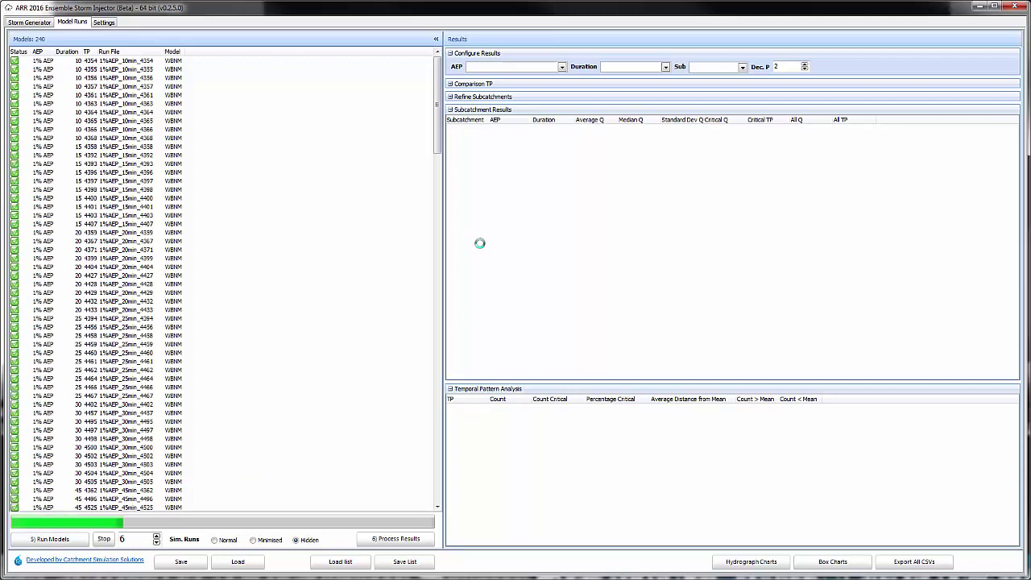
pyautogui.moveTo(436, 141); pyautogui.dragTo(429, 363)
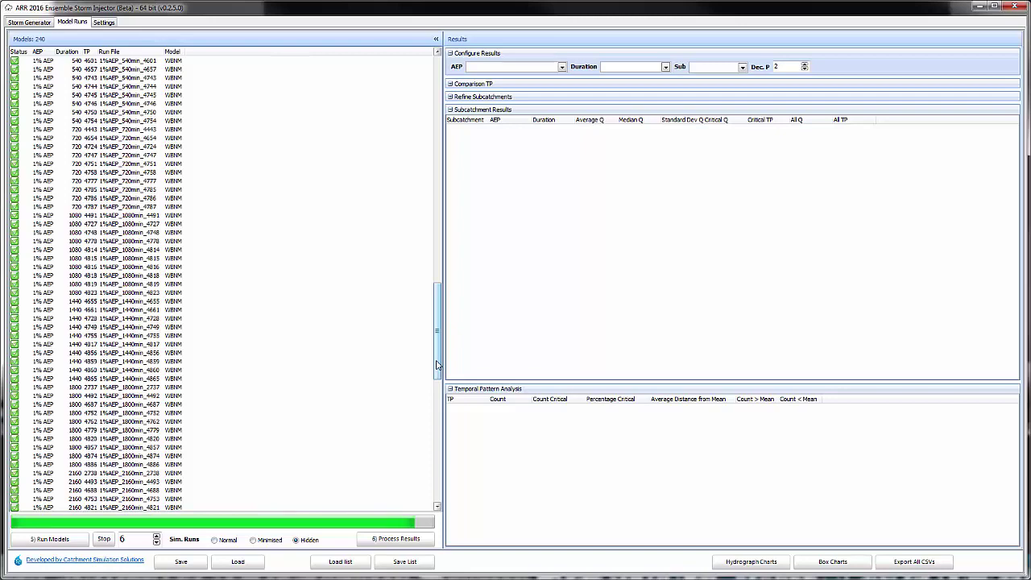
pyautogui.moveTo(437, 365); pyautogui.dragTo(430, 487)
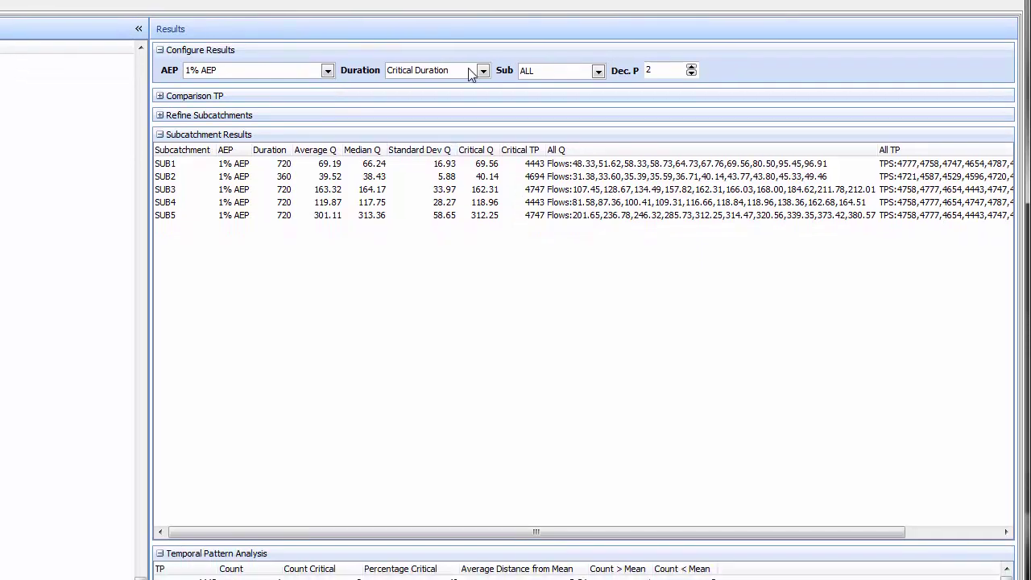
# Set the results duration to 4.50 hours for the 1% AEP
pyautogui.click(483, 71)
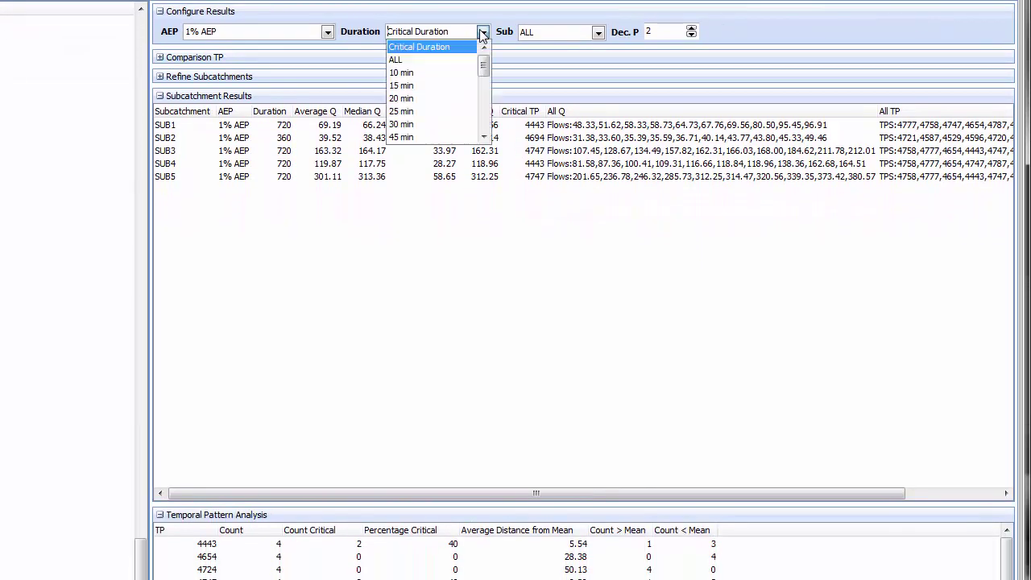
pyautogui.scroll(-3, 478, 80)
pyautogui.click(471, 75)
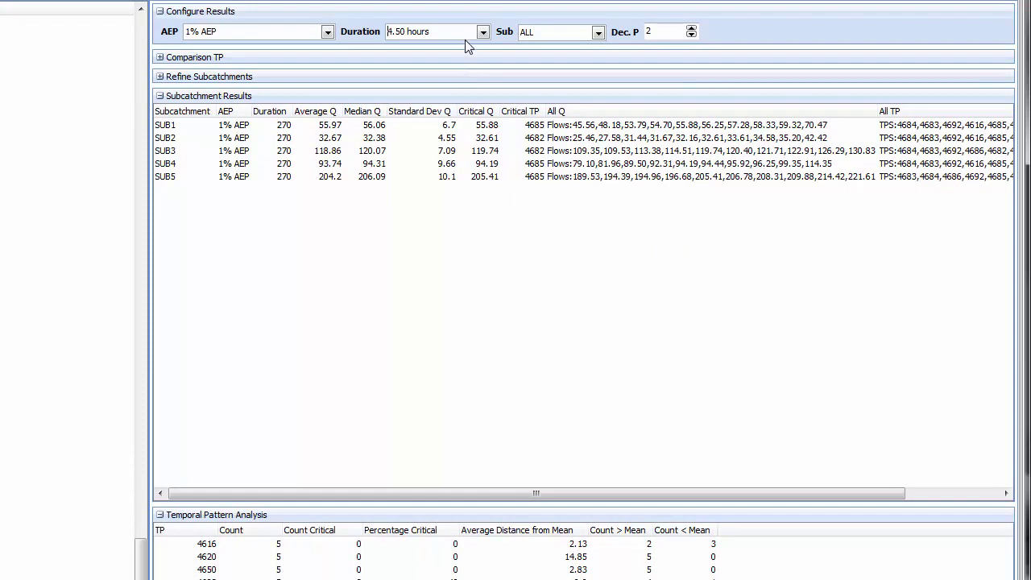
# Refine the subcatchments to exclude SUB1 and SUB2 from the results
pyautogui.click(159, 76)
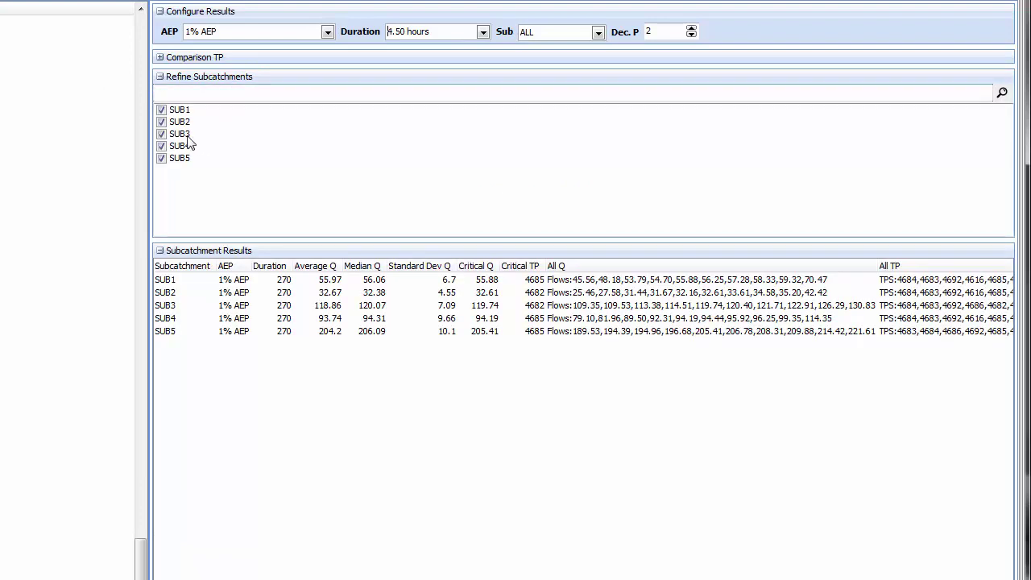
pyautogui.click(161, 111)
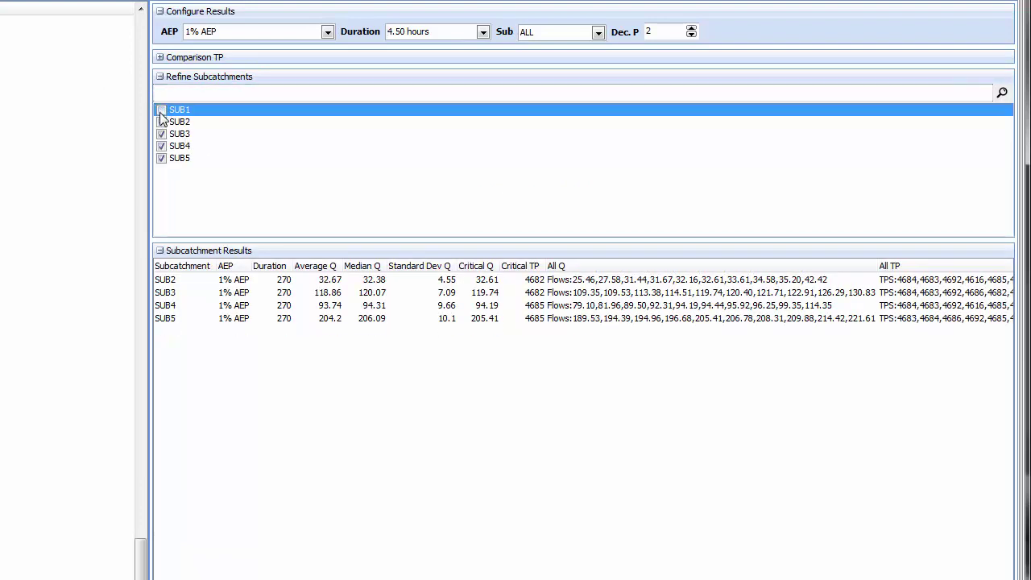
pyautogui.click(161, 121)
pyautogui.click(159, 77)
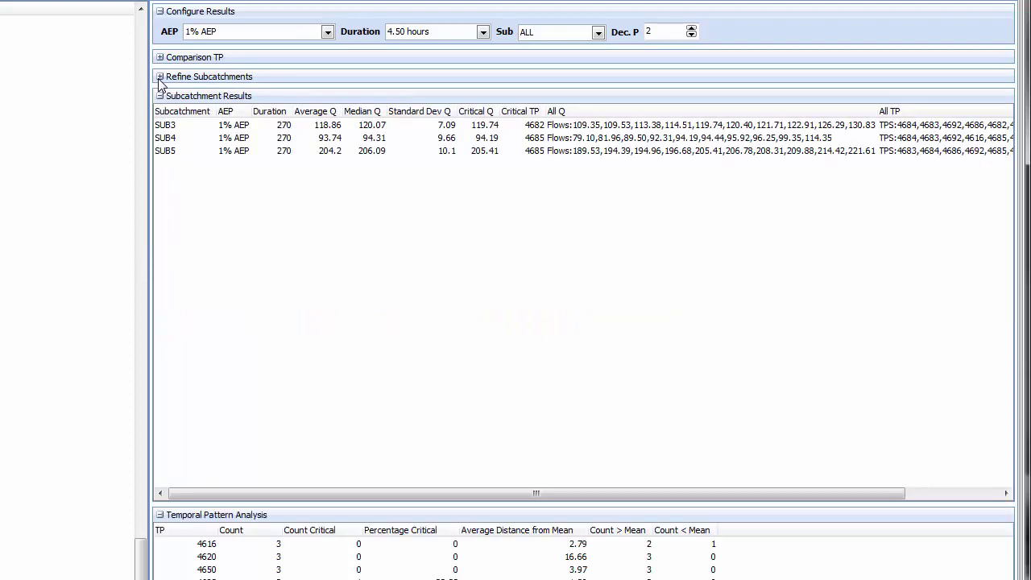
# Sort the temporal pattern analysis by percentage critical in descending order and select the most critical pattern, 4685
pyautogui.scroll(-3, 311, 80)
pyautogui.scroll(-2, 412, 127)
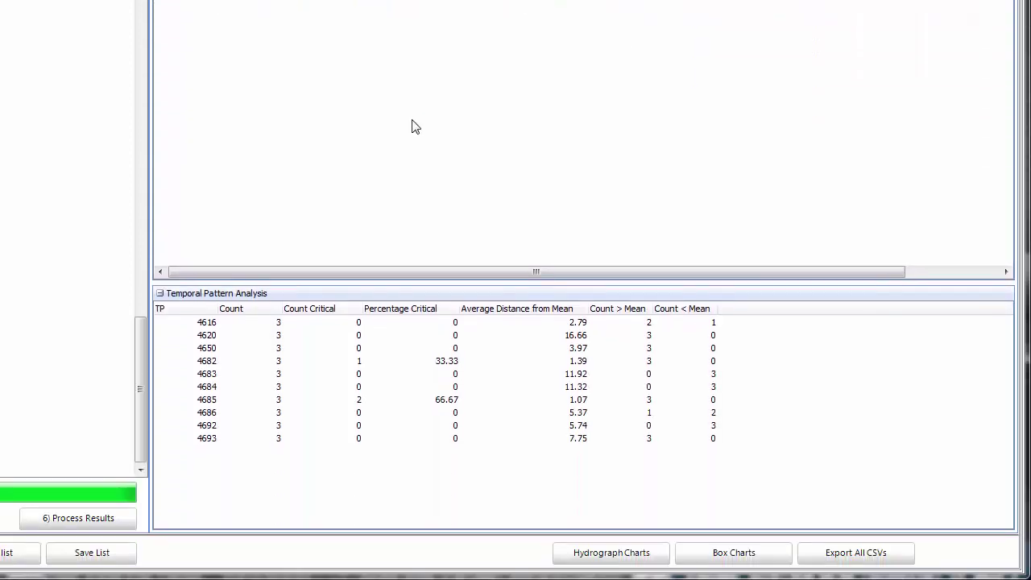
pyautogui.click(399, 310)
pyautogui.click(396, 313)
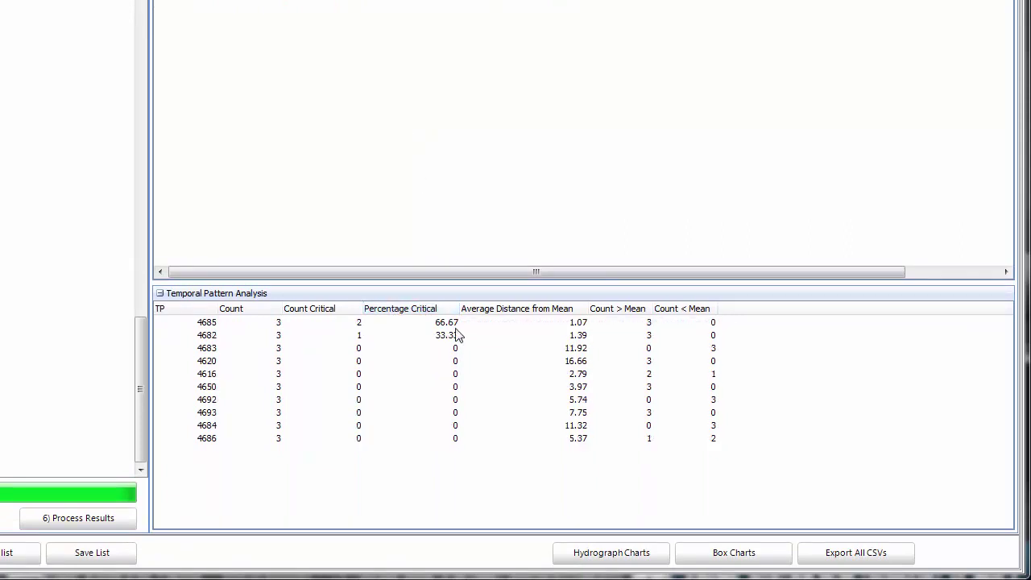
pyautogui.click(484, 324)
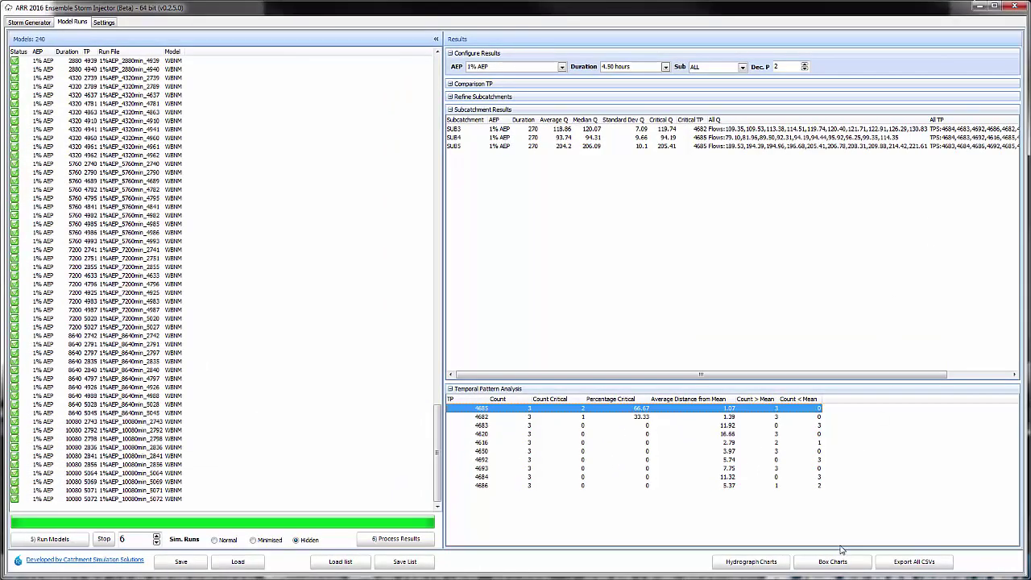
# View the 1% AEP critical duration box charts, plot the chart for SUB5, and close the chart window
pyautogui.click(836, 563)
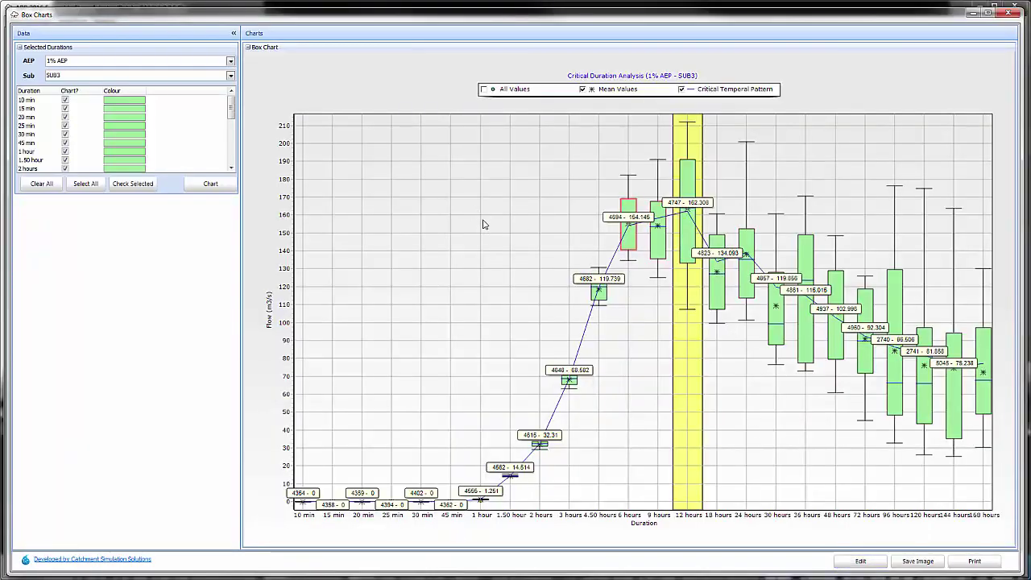
pyautogui.click(230, 75)
pyautogui.click(172, 117)
pyautogui.click(211, 184)
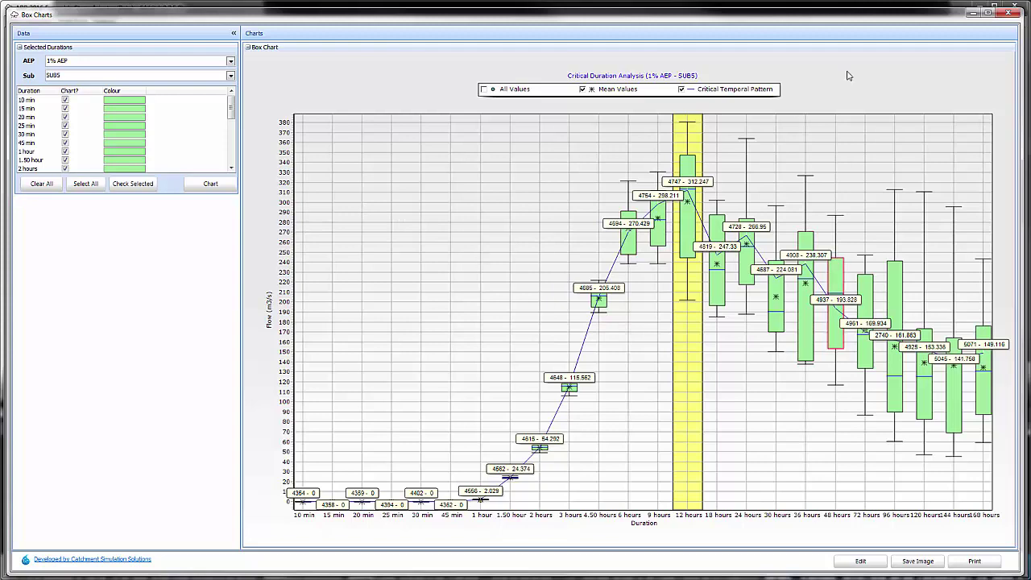
pyautogui.click(1006, 13)
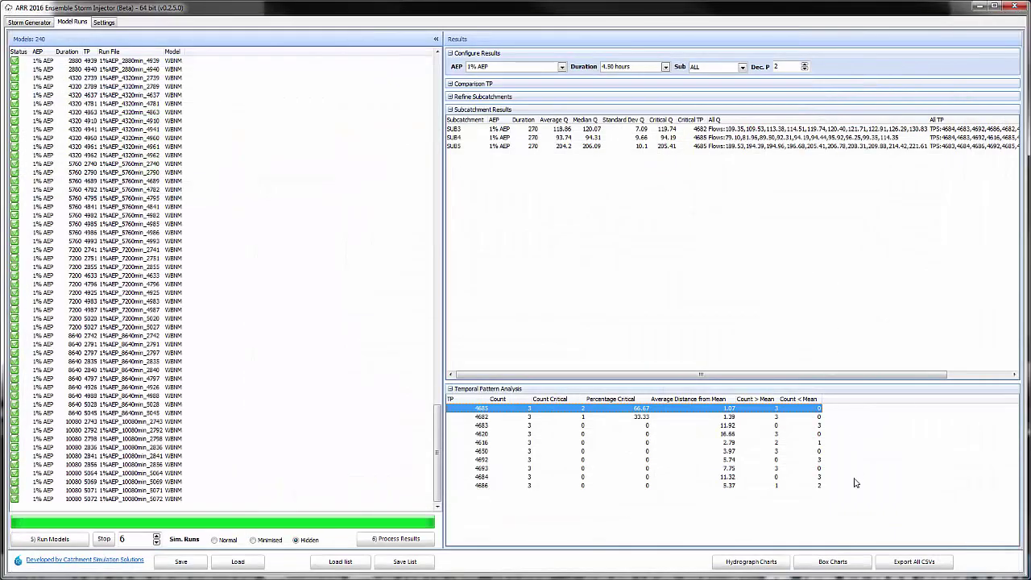
# Open the SUB3 hydrographs for the critical 12 hours duration and chart them with rainfall included
pyautogui.click(773, 561)
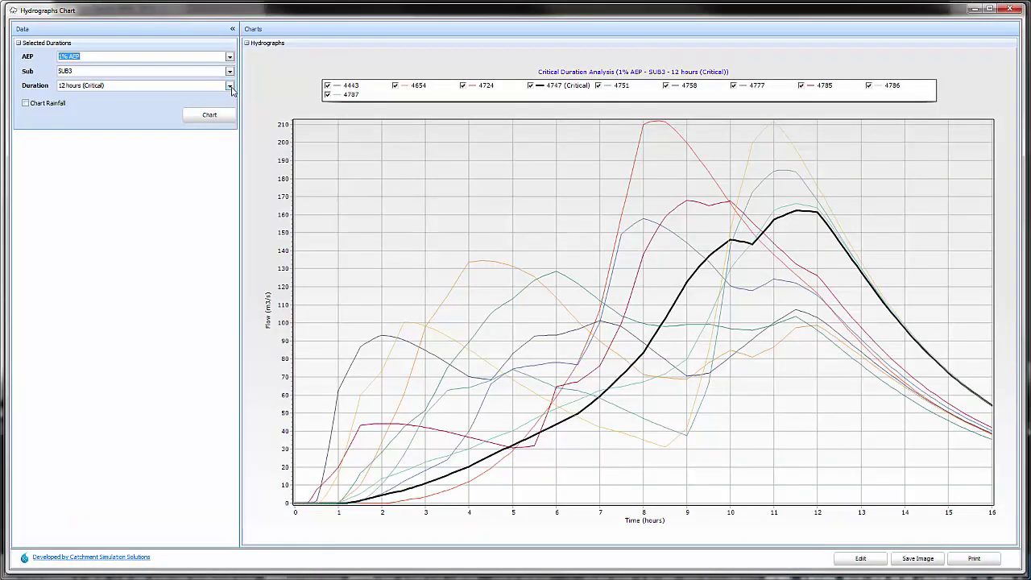
pyautogui.click(572, 247)
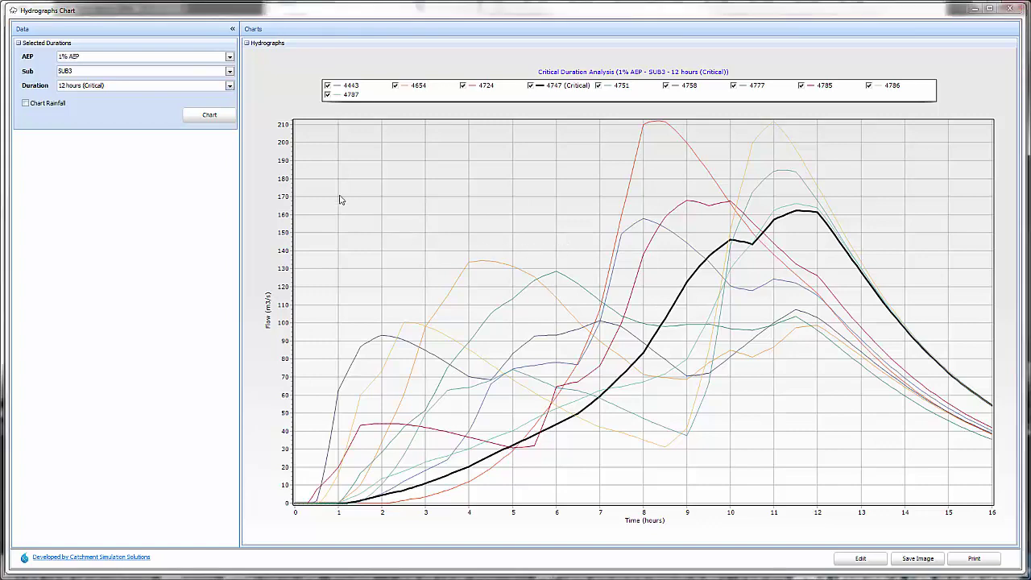
pyautogui.click(58, 107)
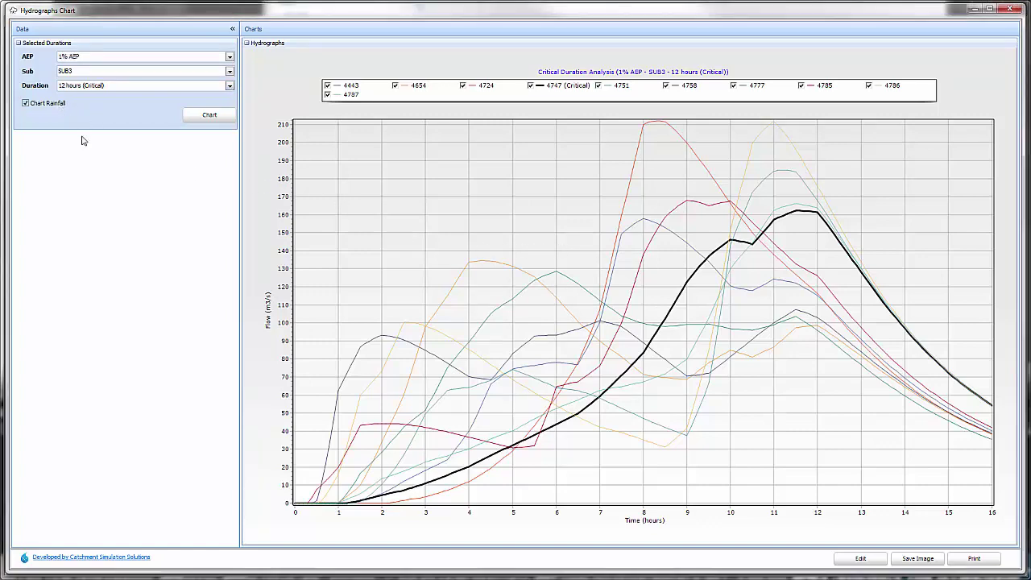
pyautogui.click(209, 117)
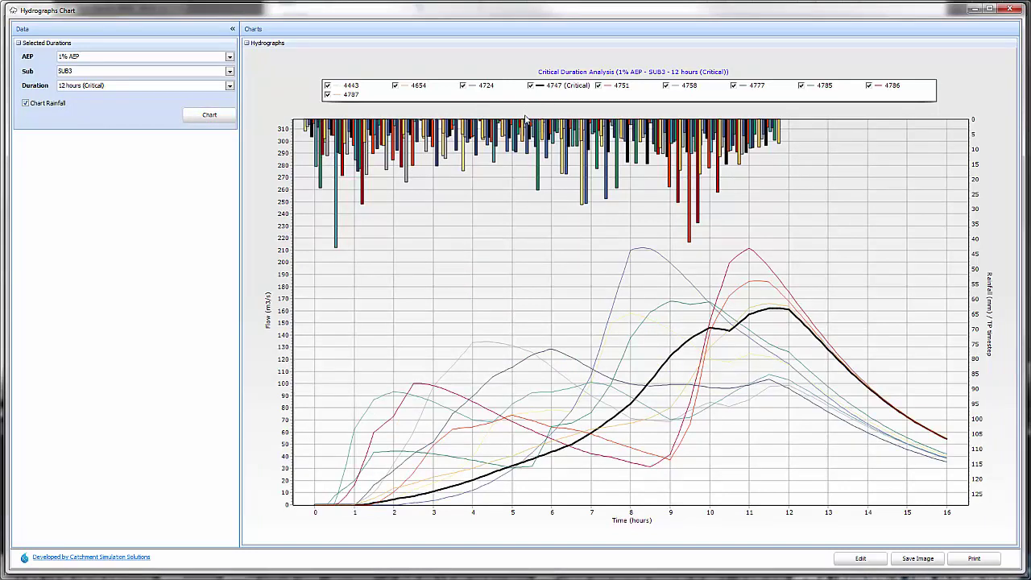
# Hide patterns 4443, 4654, 4724, 4751, 4758, 4777 and 4787 to compare the remaining hydrographs, and close the chart
pyautogui.click(481, 89)
pyautogui.click(413, 86)
pyautogui.click(358, 86)
pyautogui.click(346, 96)
pyautogui.click(631, 86)
pyautogui.click(676, 88)
pyautogui.click(763, 88)
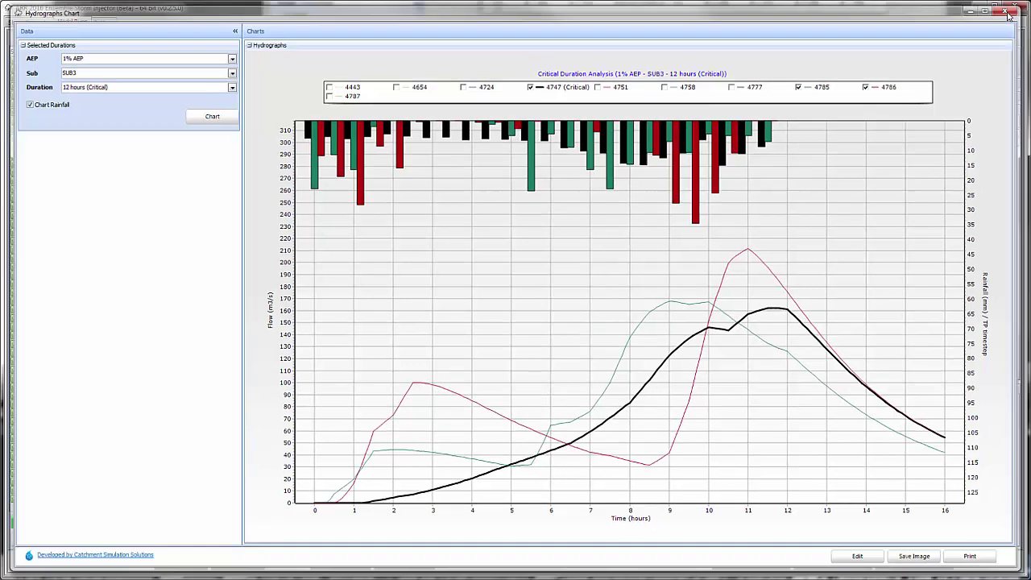
pyautogui.click(1009, 9)
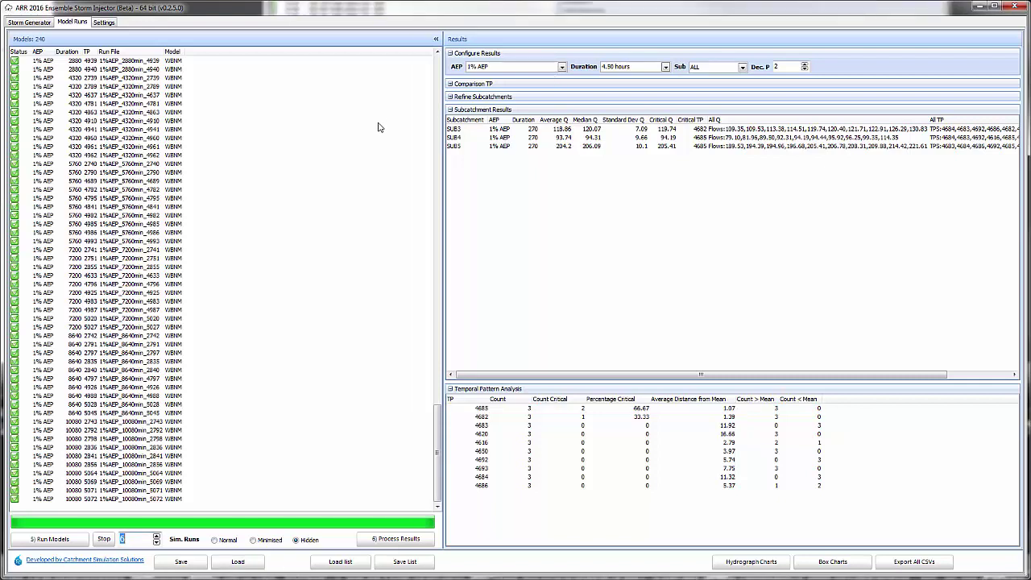
# Check the critical temporal pattern settings, and enter RInc_1% AEP_20_rare as a custom event in the storm generator
pyautogui.click(104, 22)
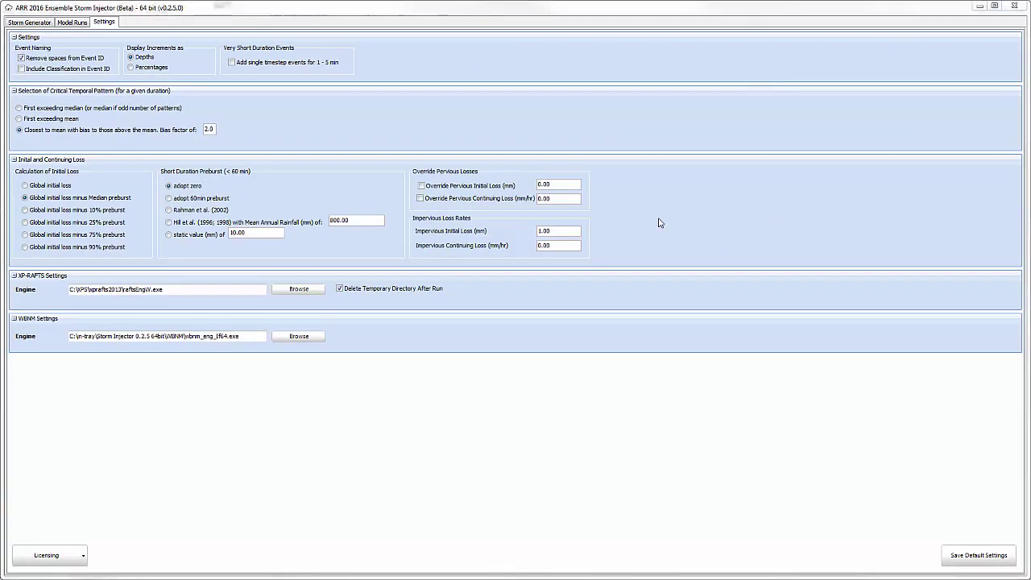
pyautogui.click(31, 23)
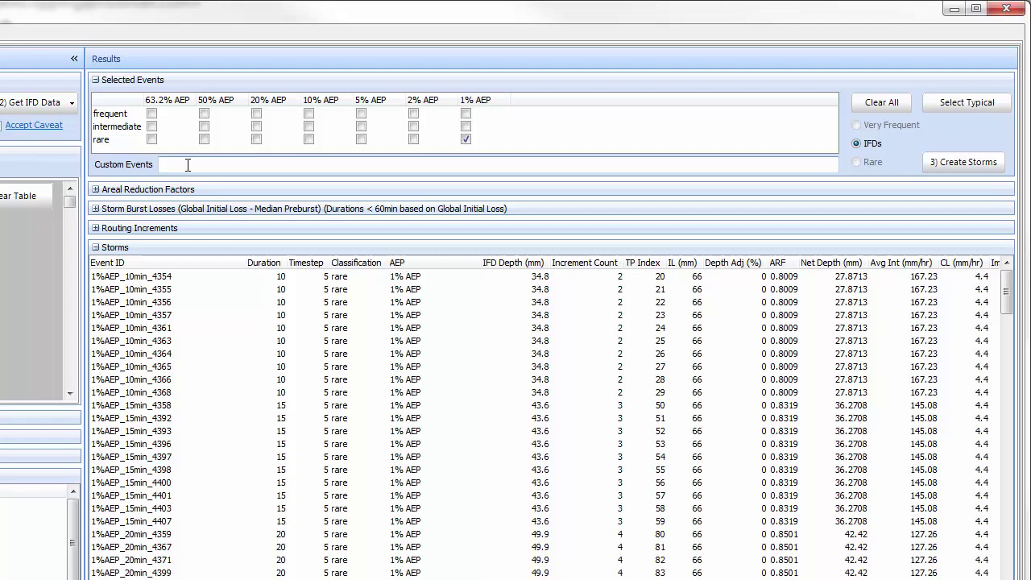
pyautogui.write('RInc_1% AEP_20_rare')
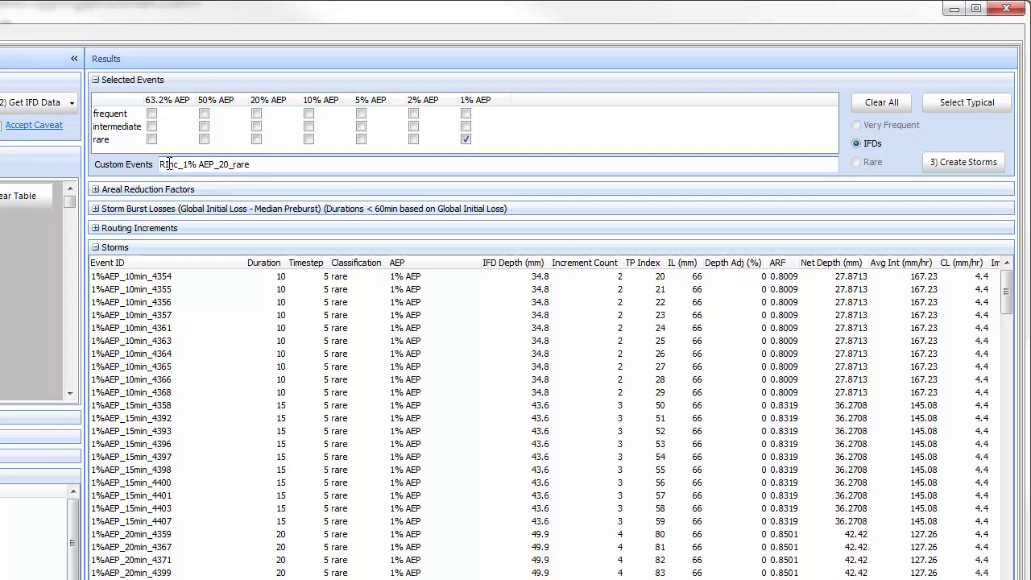
# Examine the prefix, AEP, percentage increase and classification parts of the custom event's definition
pyautogui.doubleClick(171, 163)
pyautogui.hotkey('shift', 'Right')
pyautogui.hotkey('shift', 'Right')
pyautogui.hotkey('shift', 'Right')
pyautogui.click(187, 164)
pyautogui.hotkey('shift', 'Right')
pyautogui.hotkey('shift', 'Right')
pyautogui.hotkey('shift', 'Right')
pyautogui.hotkey('shift', 'Right')
pyautogui.hotkey('shift', 'Right')
pyautogui.moveTo(183, 164); pyautogui.dragTo(216, 165)
pyautogui.click(229, 164)
pyautogui.moveTo(254, 166); pyautogui.dragTo(232, 165)
pyautogui.click(264, 165)
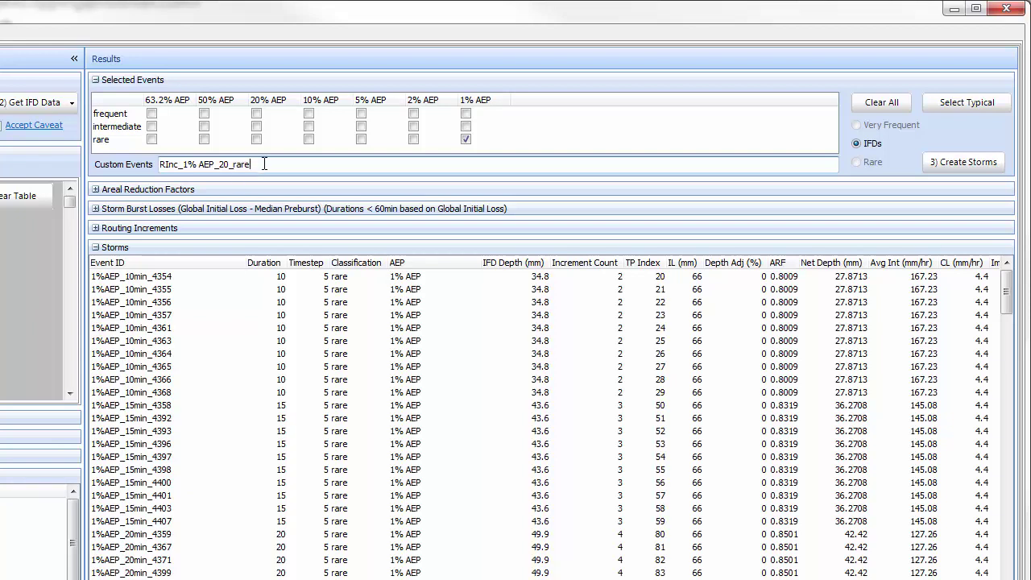
# Create the storms with the rainfall increase event included and check the depth adjustment of its first 10-minute storm
pyautogui.click(980, 164)
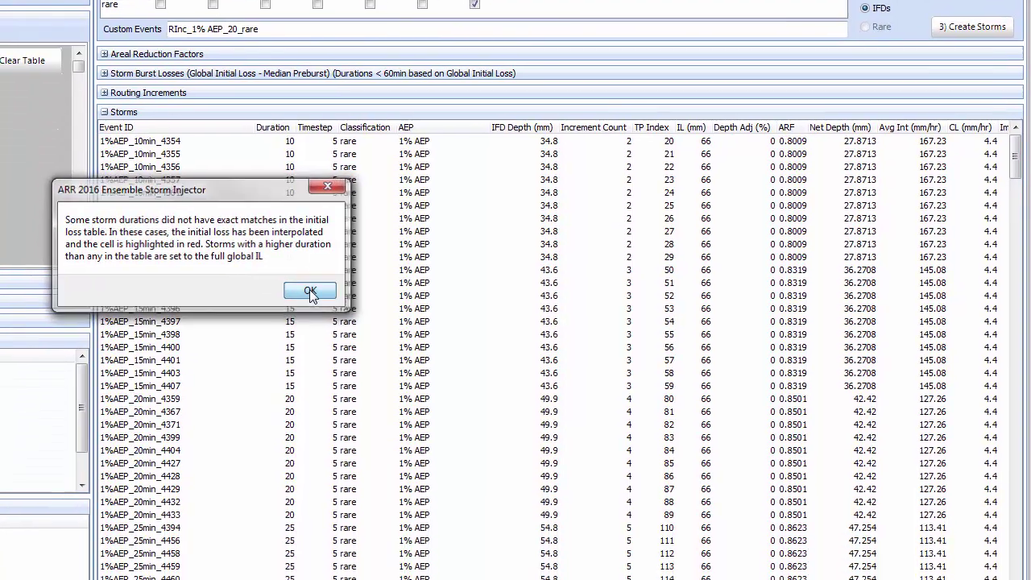
pyautogui.click(310, 291)
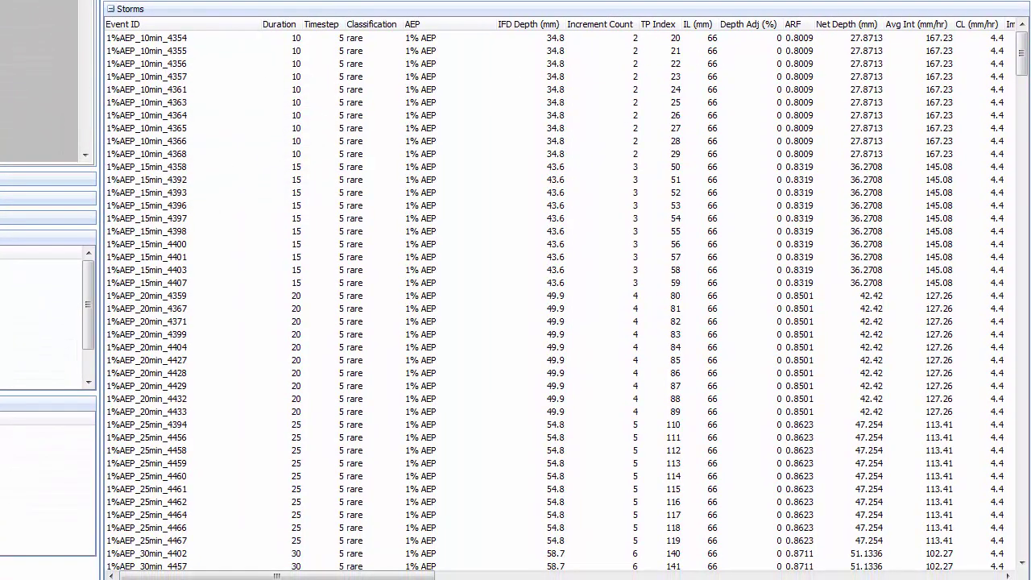
pyautogui.moveTo(1021, 45); pyautogui.dragTo(991, 291)
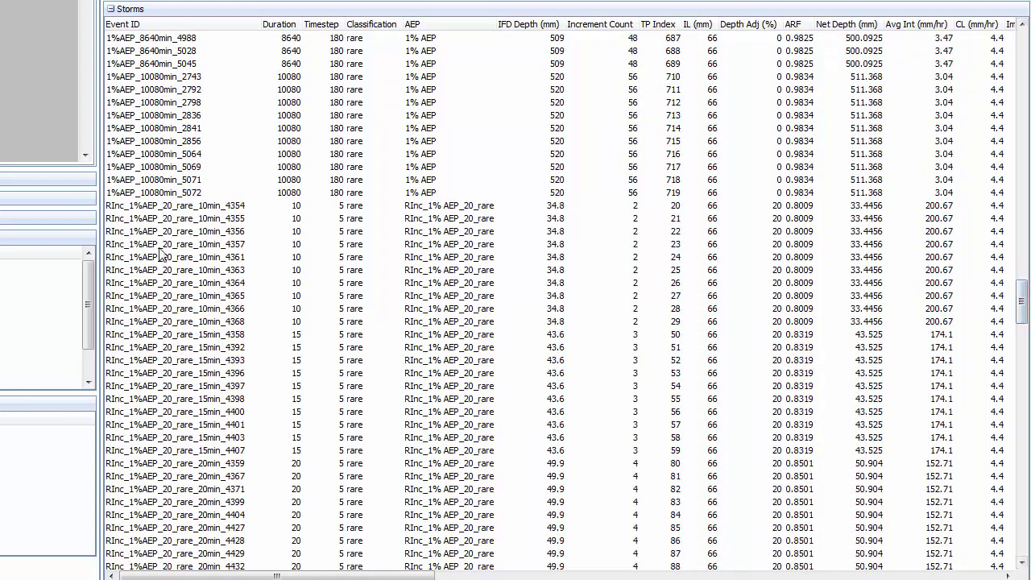
pyautogui.click(148, 209)
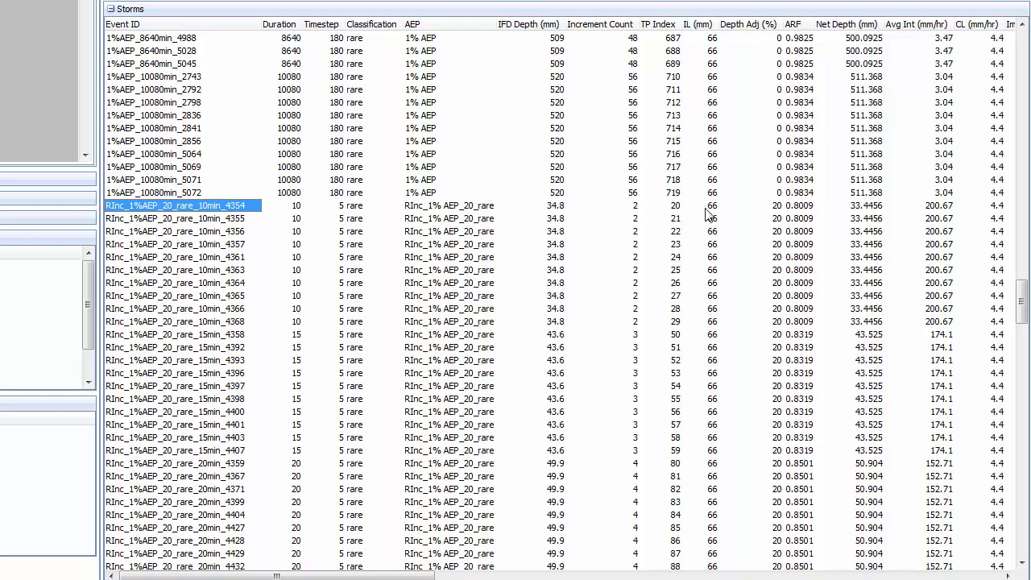
pyautogui.click(753, 211)
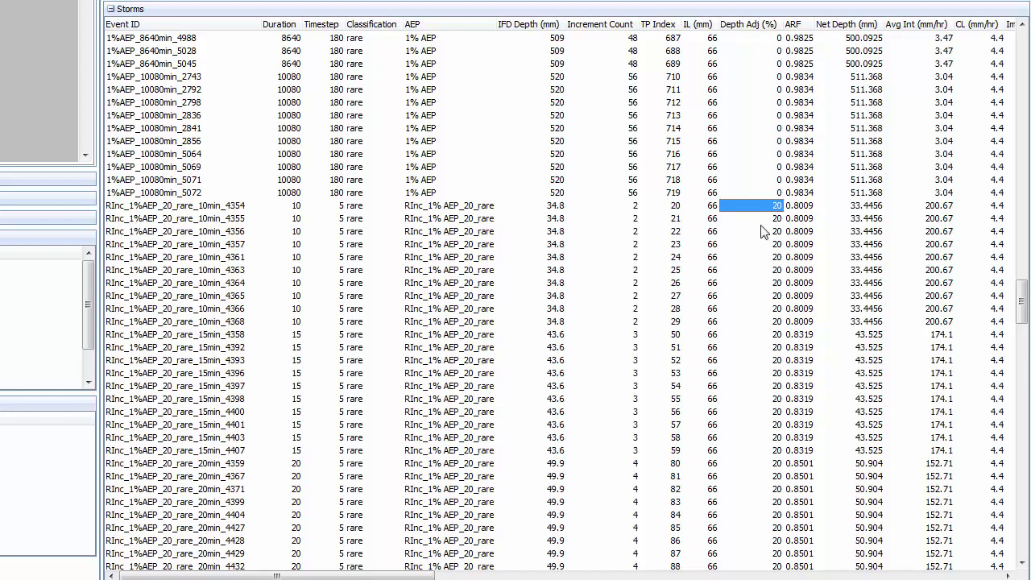
# Compare the first two rainfall increments of the custom event's first storm with those of the first standard 1% AEP storm
pyautogui.moveTo(422, 576); pyautogui.dragTo(578, 577)
pyautogui.click(701, 208)
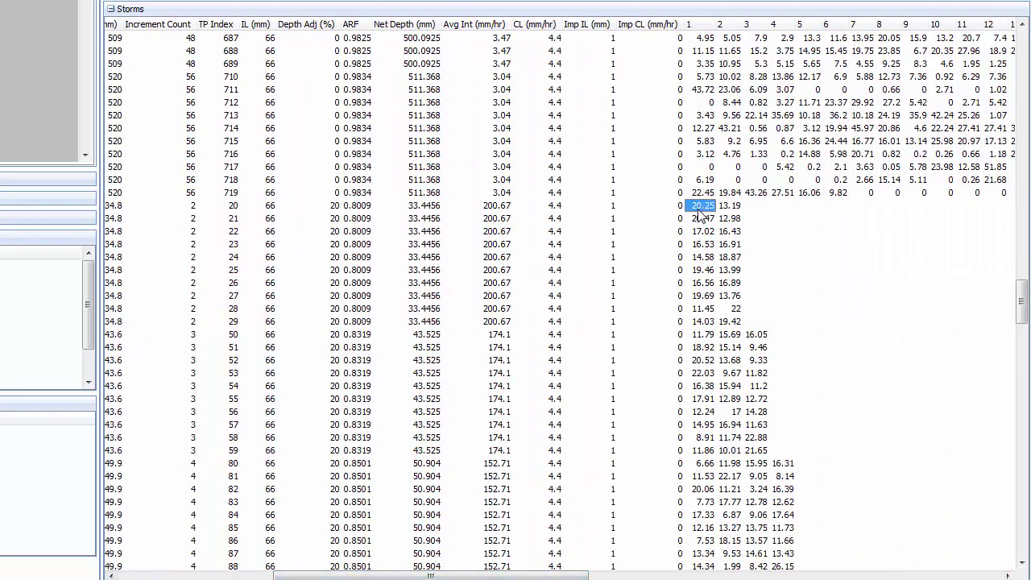
pyautogui.click(725, 208)
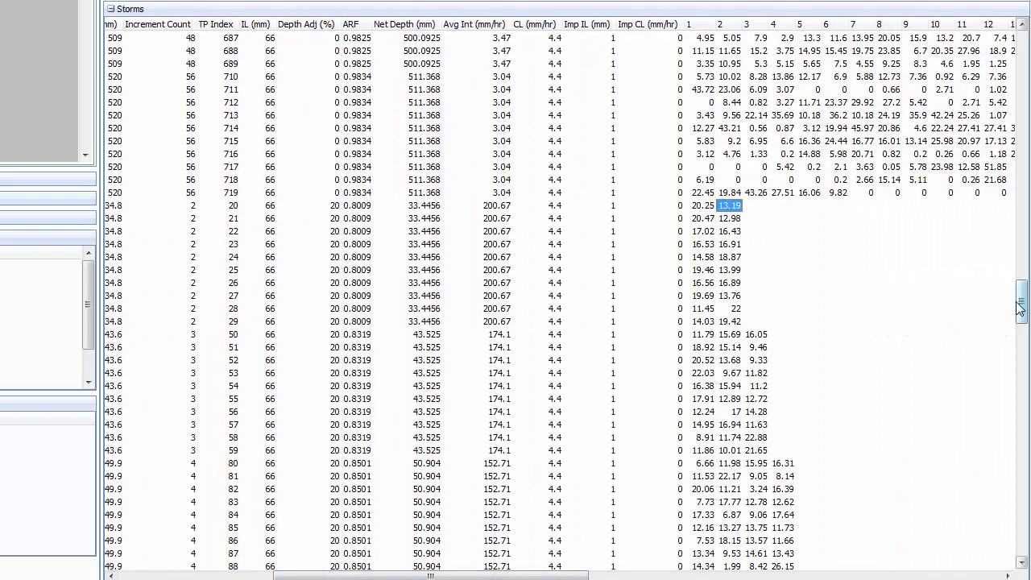
pyautogui.moveTo(1020, 306); pyautogui.dragTo(1019, 58)
pyautogui.click(703, 39)
pyautogui.click(718, 38)
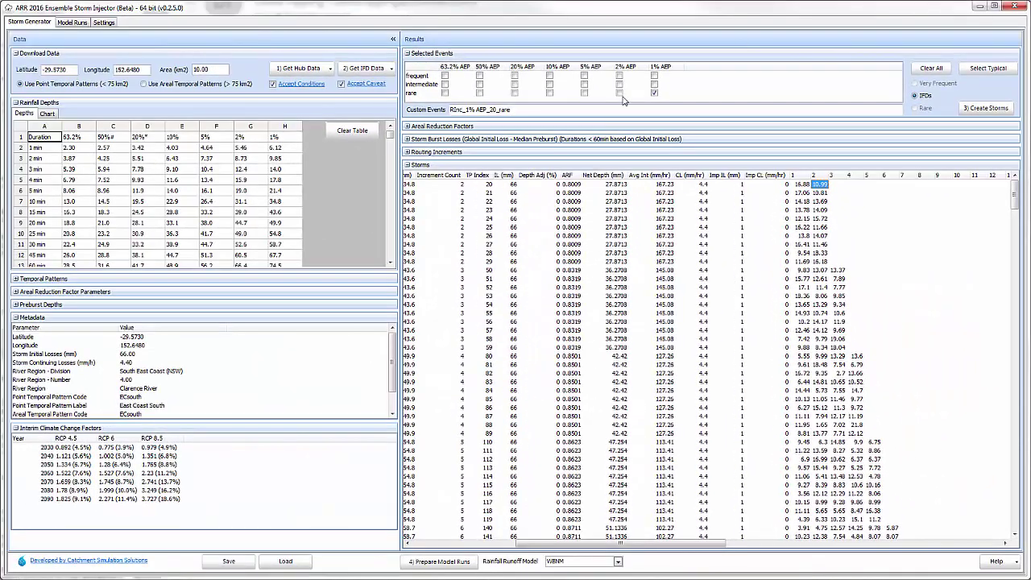
# Replace the custom event with a rare 1% AEP event based on the 2090 RCP 8.5 interim climate change factor
pyautogui.tripleClick(584, 106)
pyautogui.press('BackSpace')
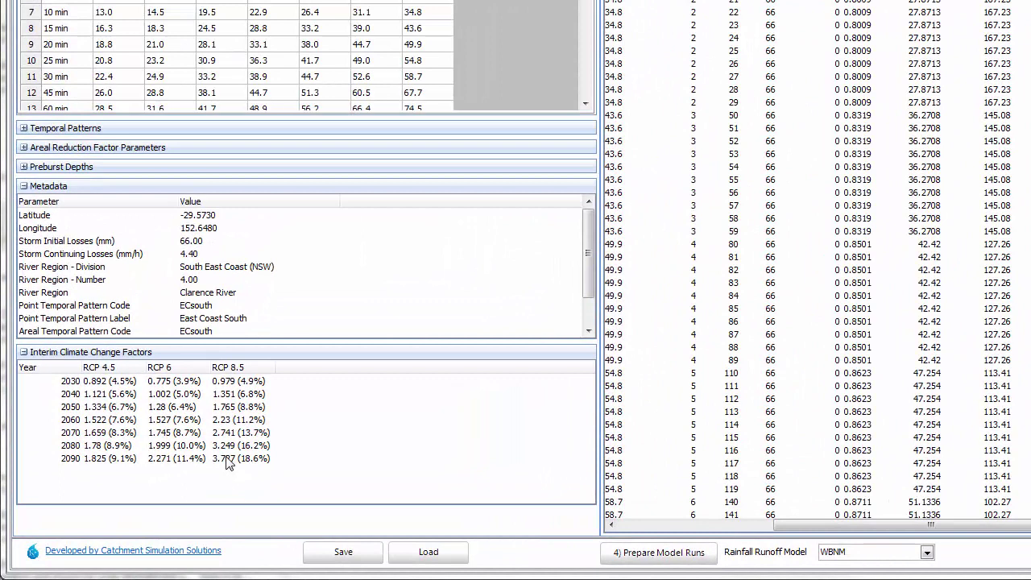
pyautogui.click(226, 458)
pyautogui.rightClick(232, 458)
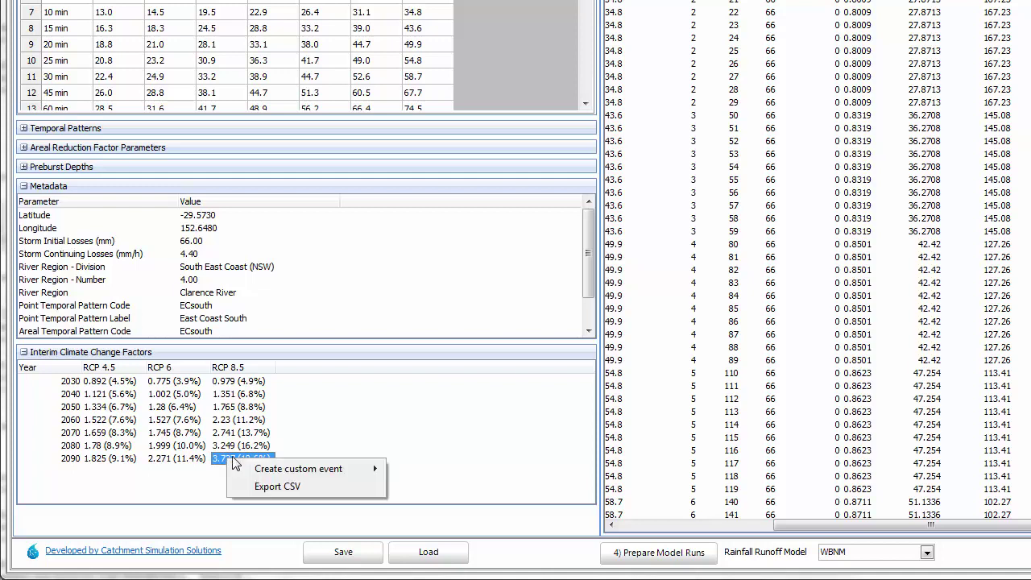
pyautogui.moveTo(351, 471)
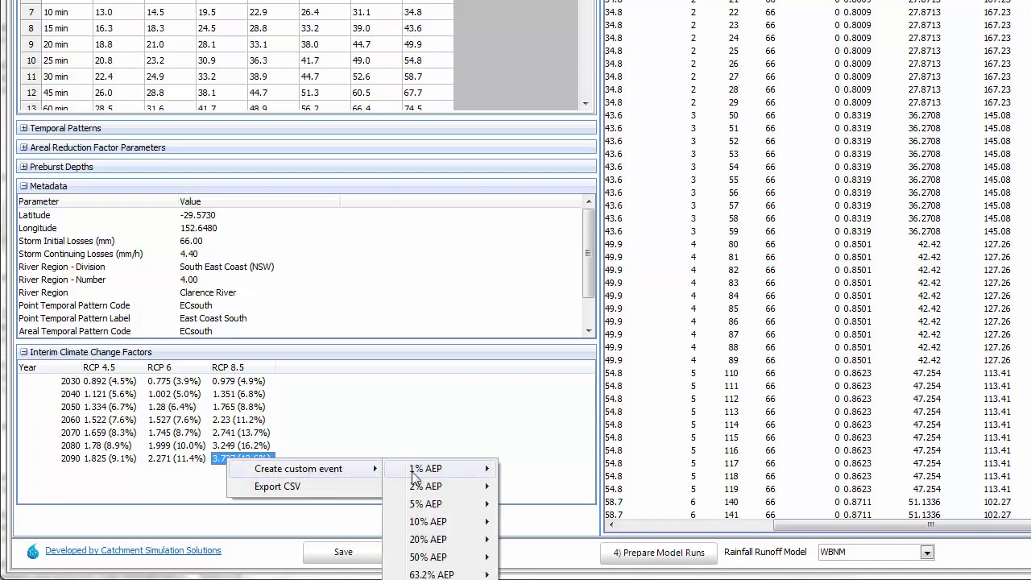
pyautogui.moveTo(472, 472)
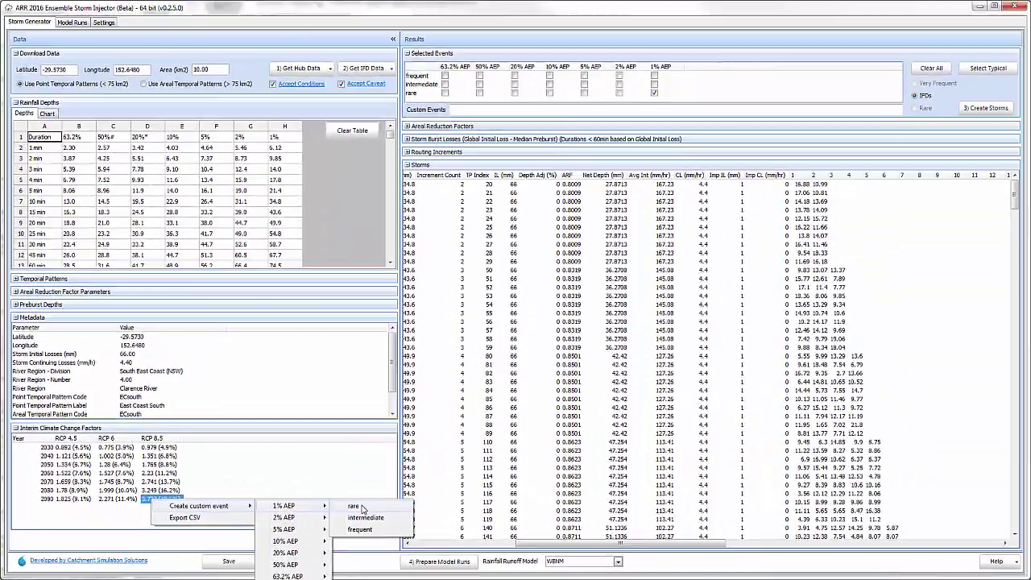
pyautogui.click(354, 506)
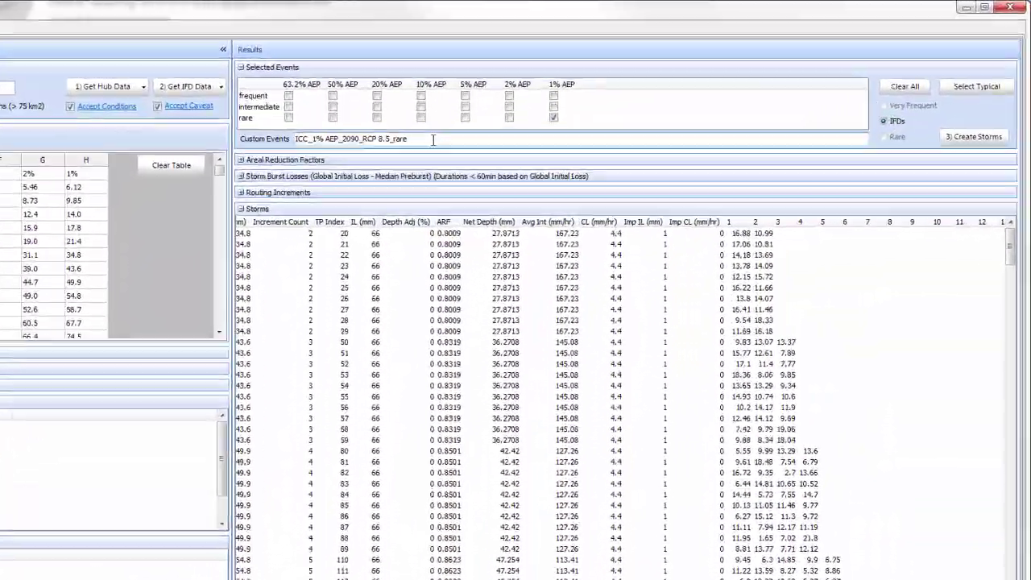
# Recreate the storms with the climate change event included and check the depth adjustment of its first 10-minute storm
pyautogui.moveTo(538, 110); pyautogui.dragTo(454, 110)
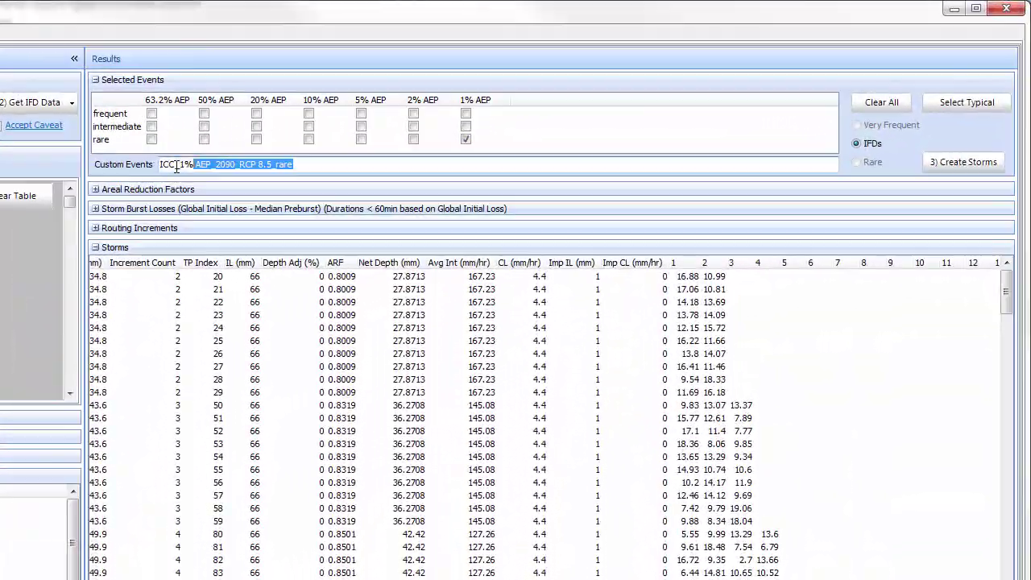
pyautogui.moveTo(166, 168); pyautogui.dragTo(146, 169)
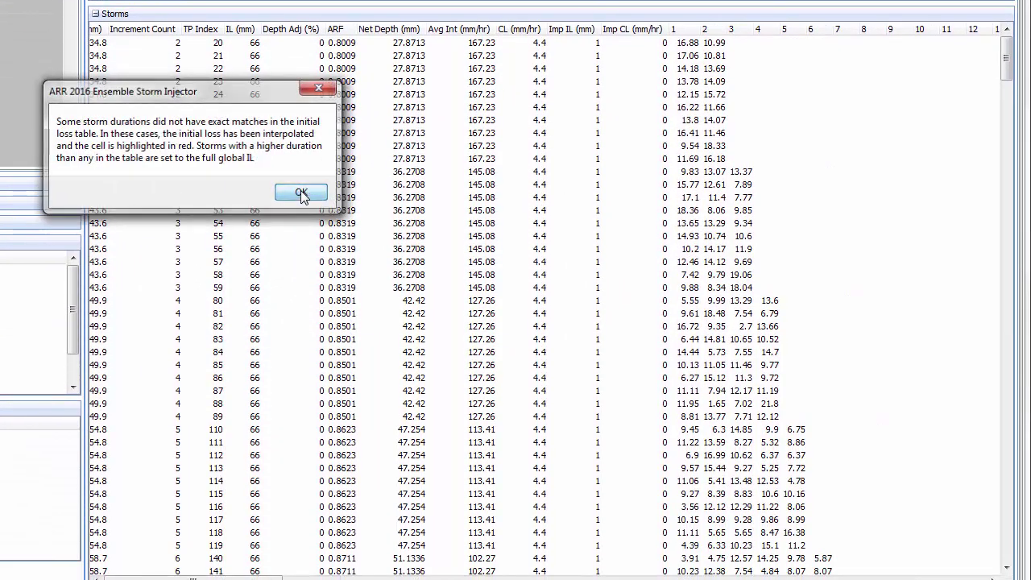
pyautogui.click(308, 190)
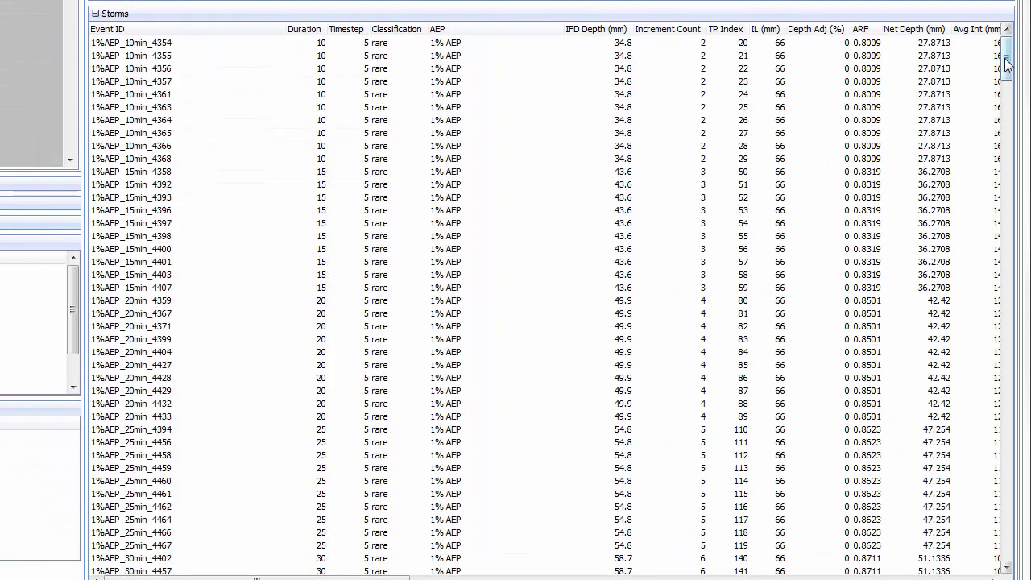
pyautogui.moveTo(1005, 65); pyautogui.dragTo(999, 311)
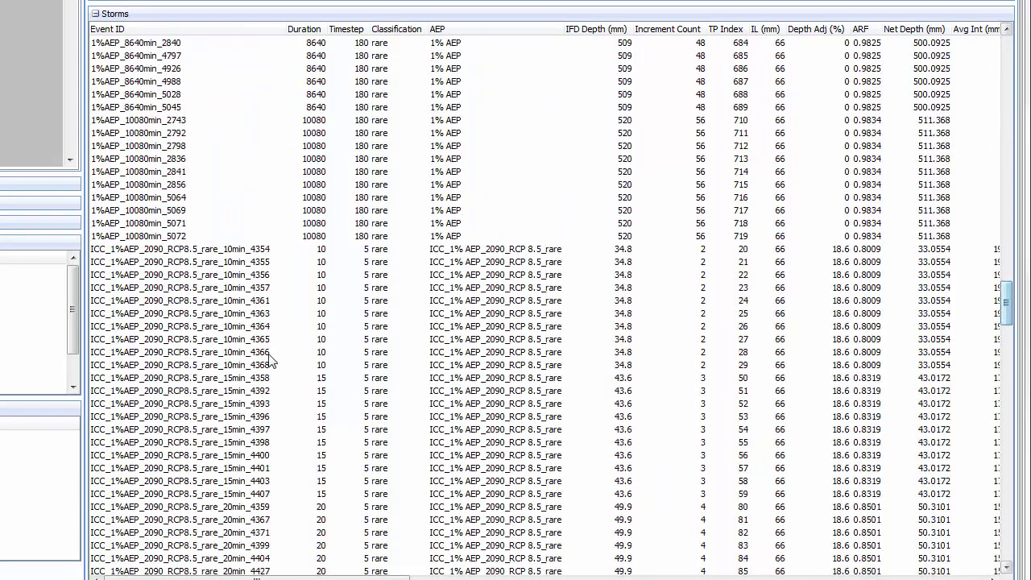
pyautogui.click(150, 252)
pyautogui.click(818, 252)
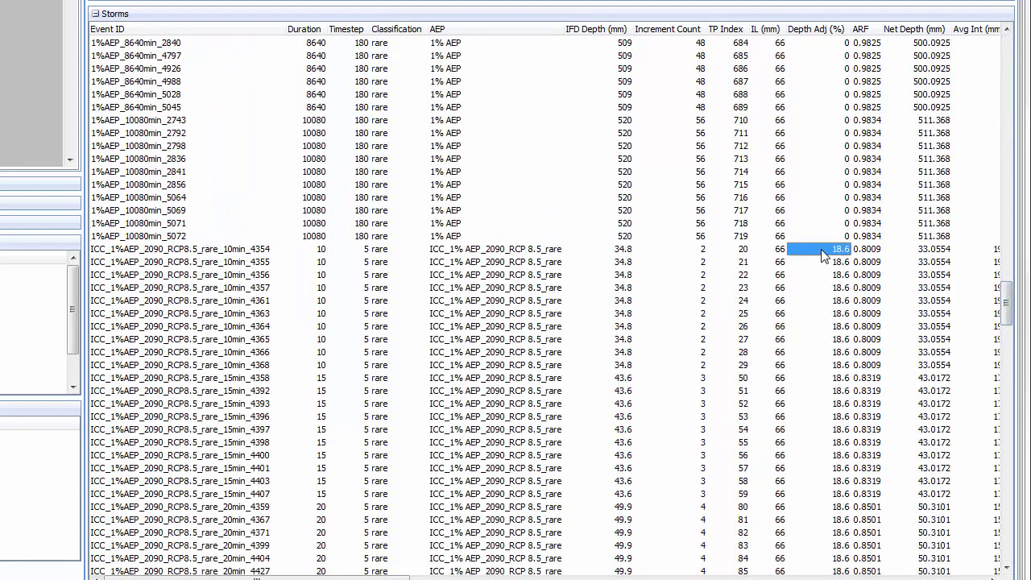